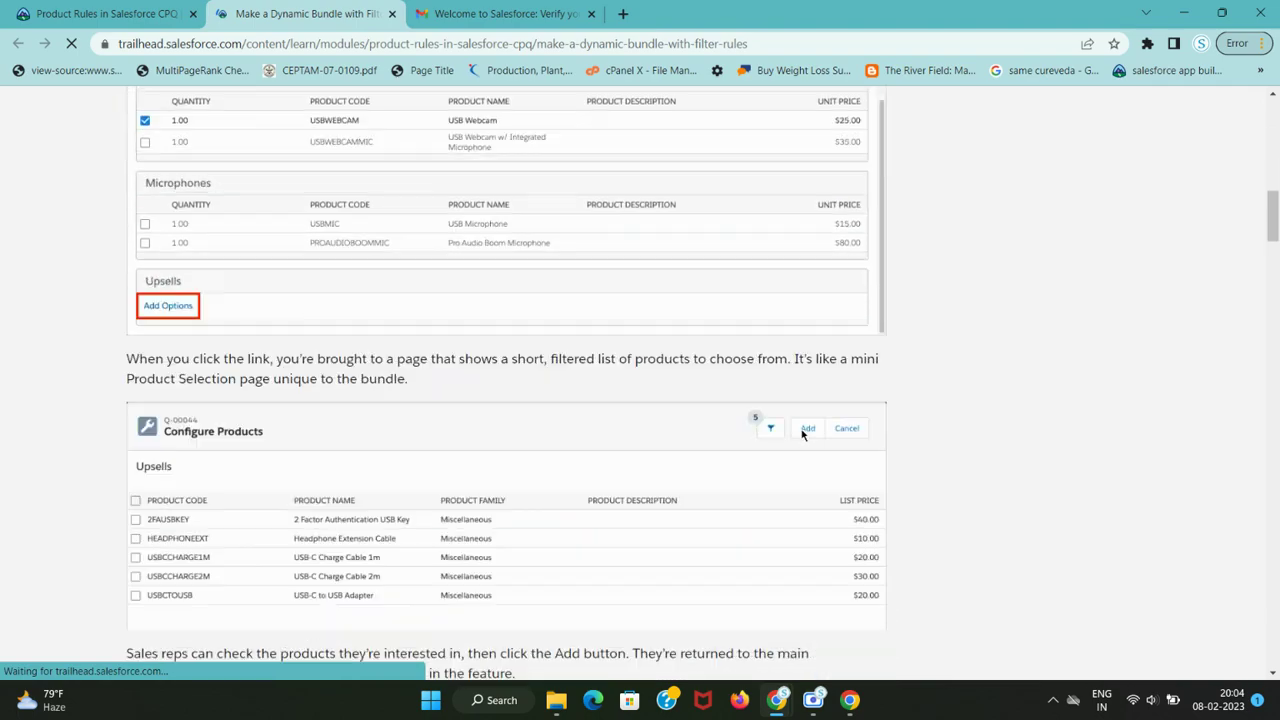
Find the Create a Dynamic Bundle challenge at the end of the Trailhead unit and launch its hands-on org
scroll(801, 435, down, 20)
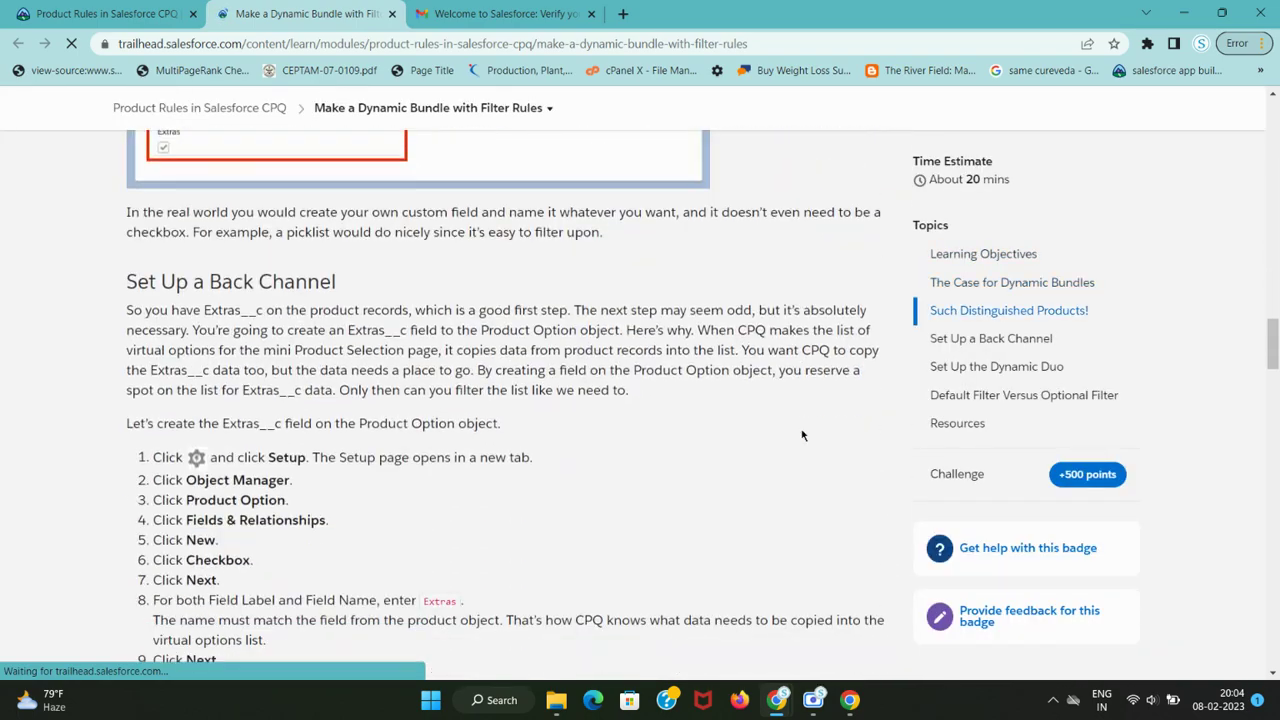
scroll(802, 436, down, 20)
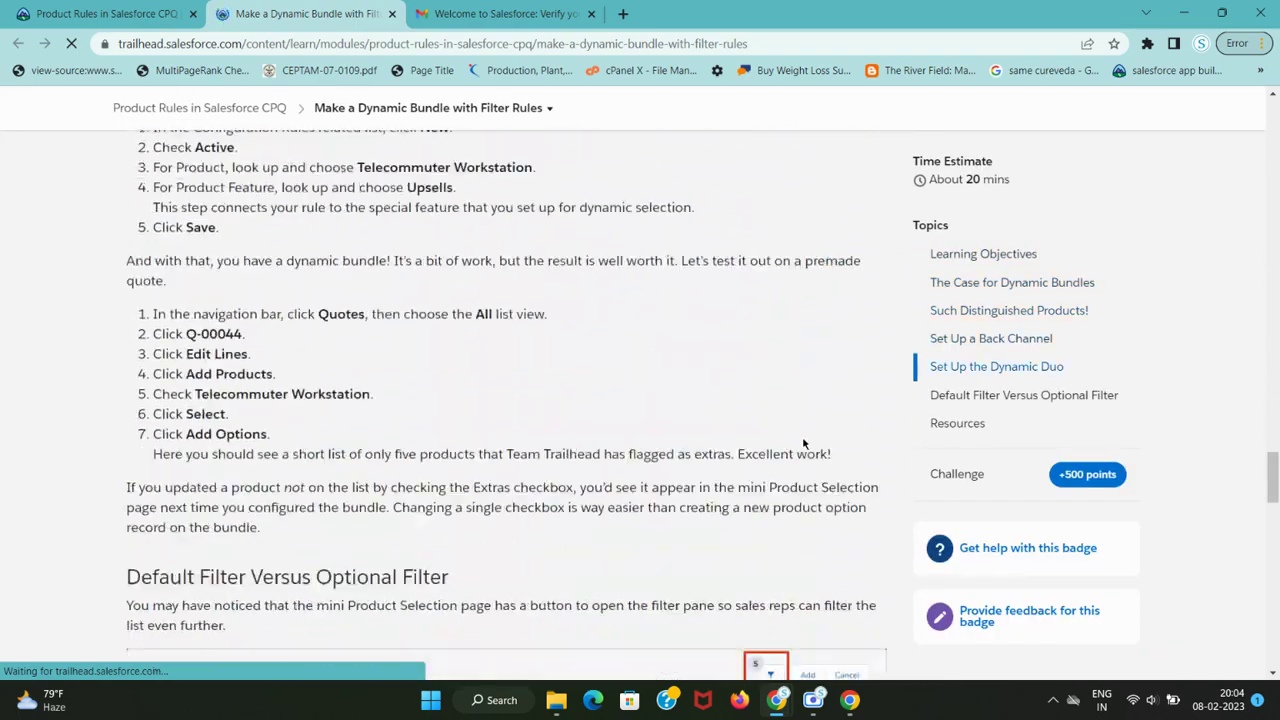
scroll(811, 470, down, 6)
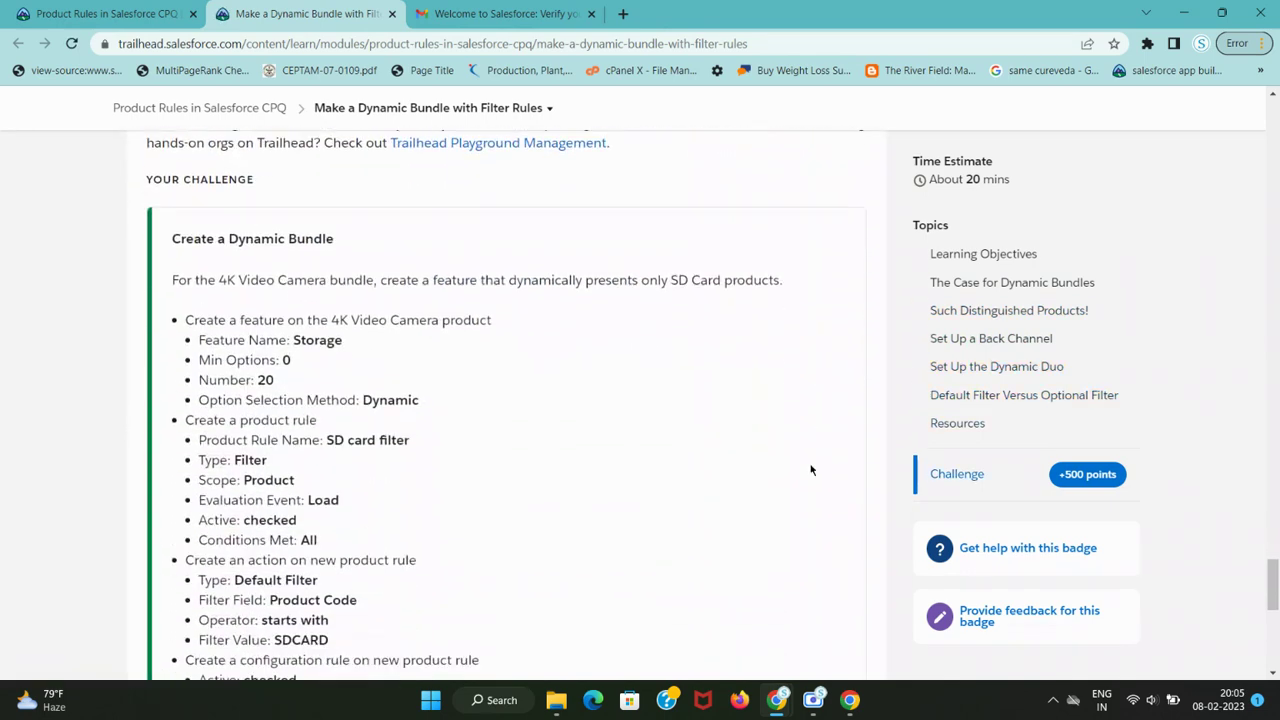
click(810, 458)
scroll(424, 456, up, 3)
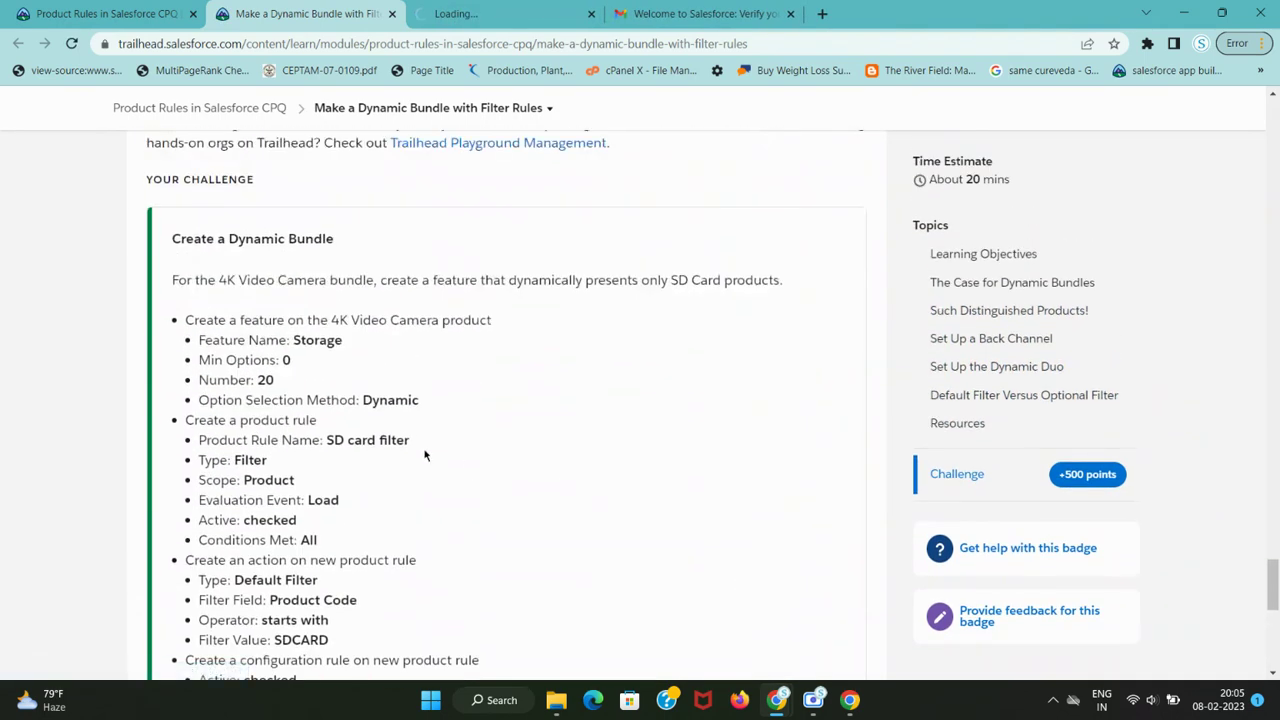
Check the challenge's first requirement about the 4K Video Camera, switch to the launched org and open the Salesforce CPQ app
drag(211, 318, 185, 320)
triple_click(432, 321)
click(512, 13)
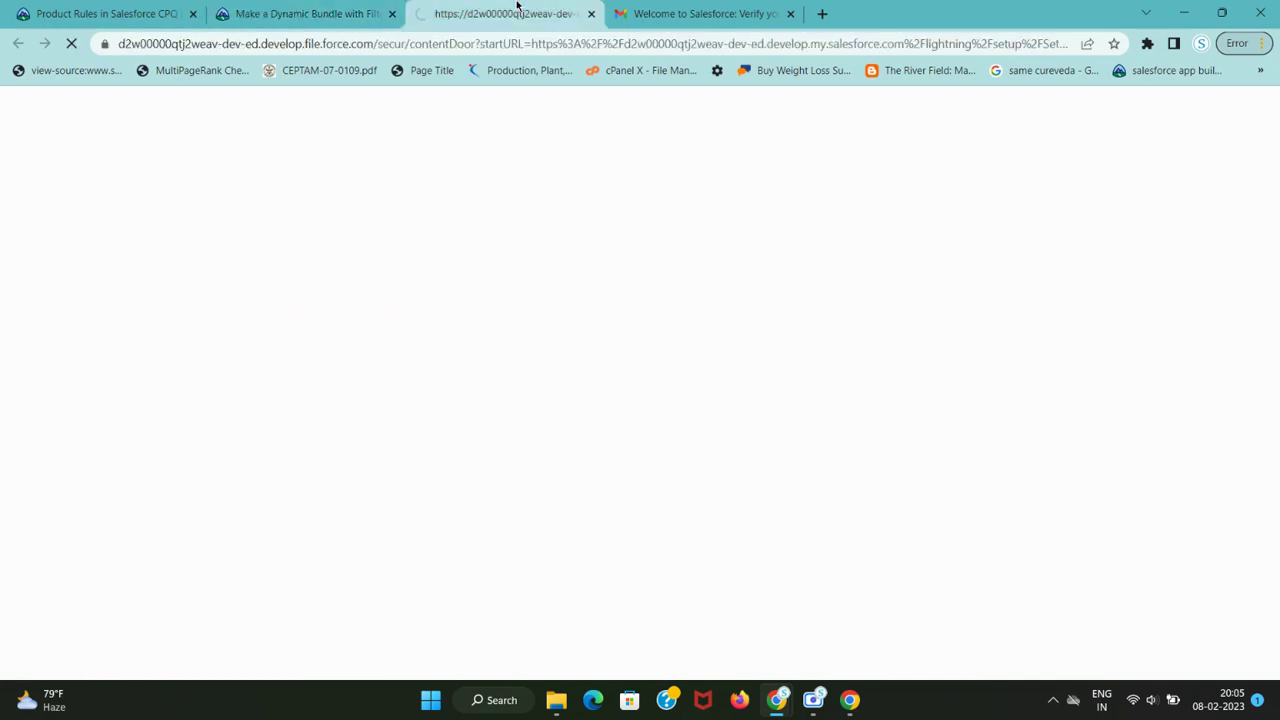
click(330, 13)
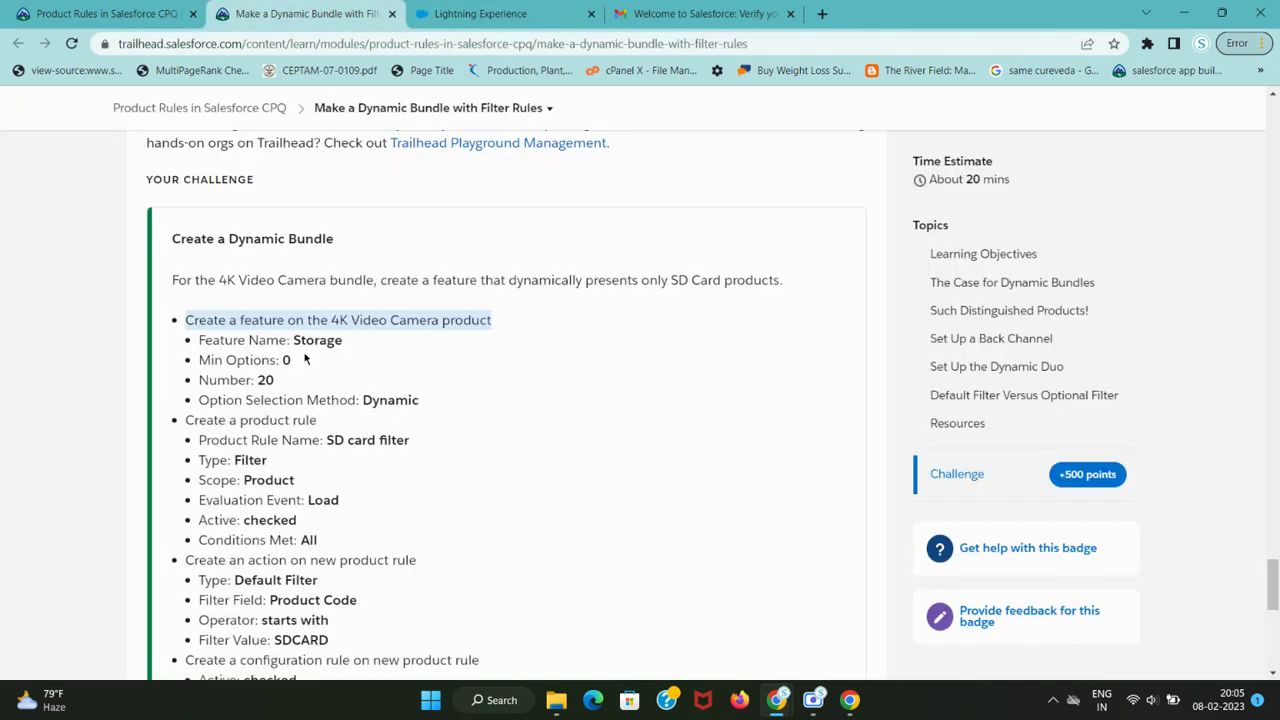
click(480, 13)
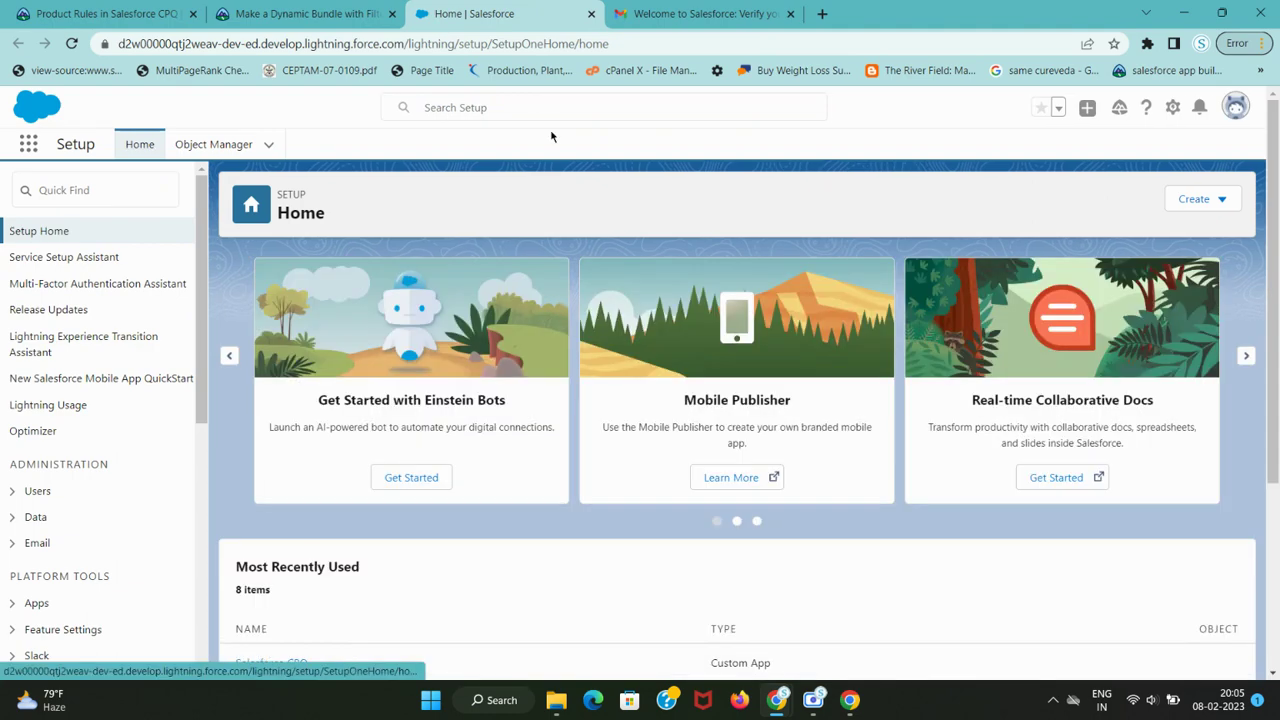
click(29, 145)
click(71, 250)
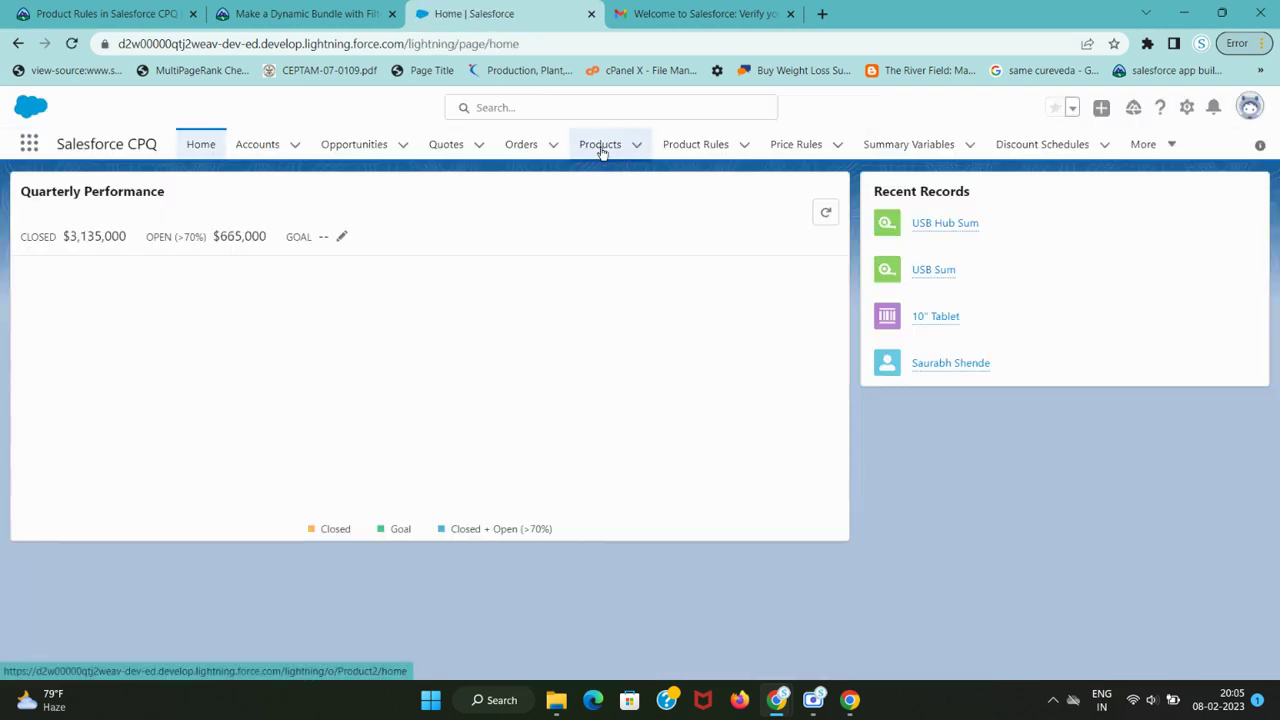
Open the 4K Video Camera product record from the All Products list view
click(600, 146)
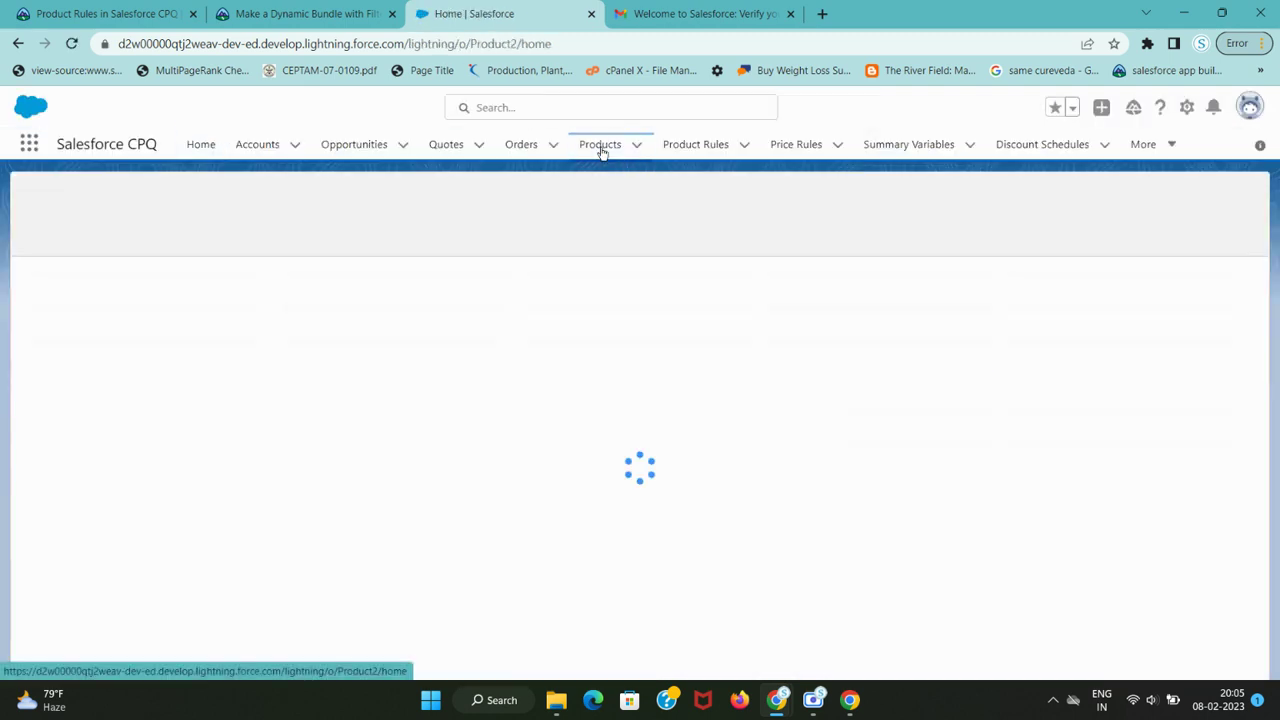
click(150, 212)
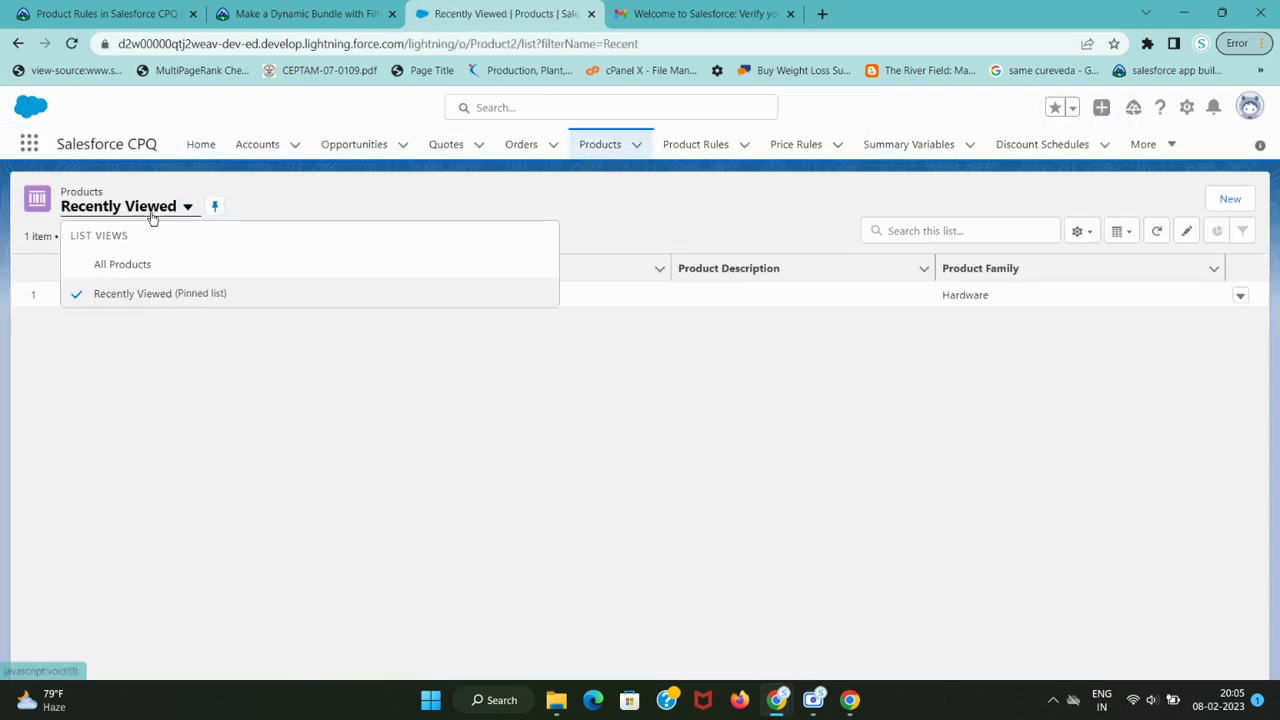
click(128, 268)
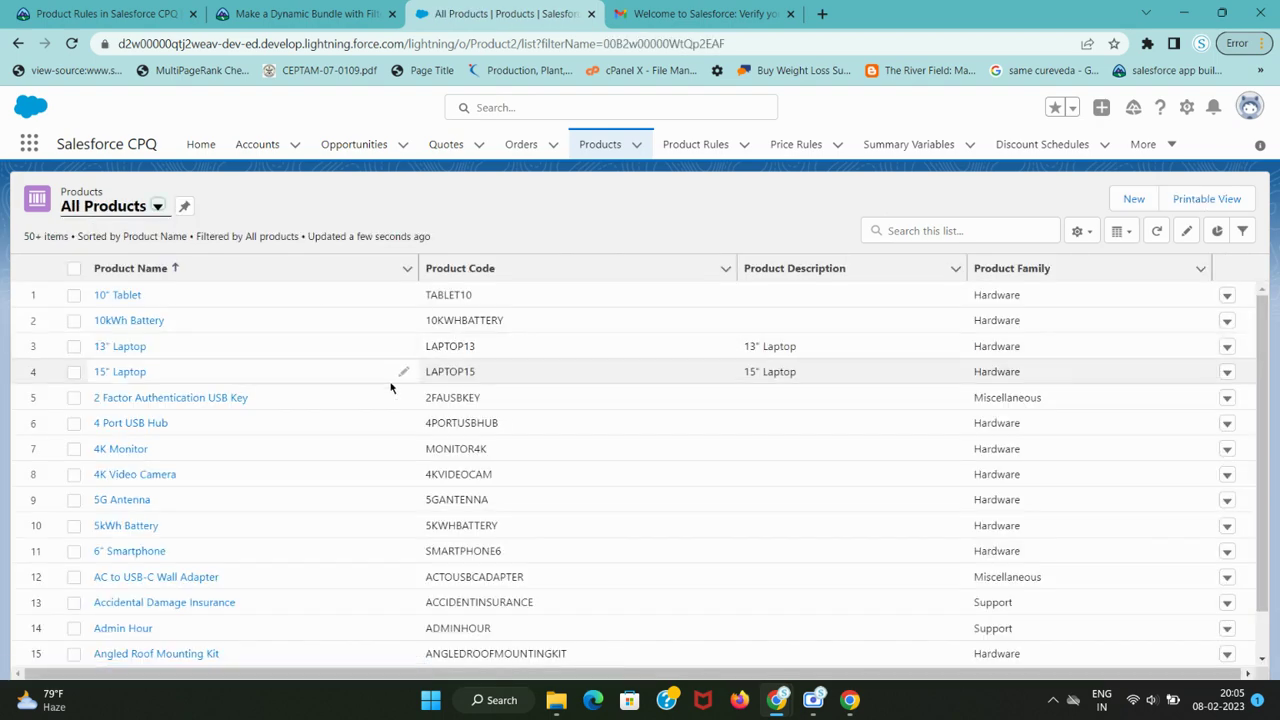
click(130, 476)
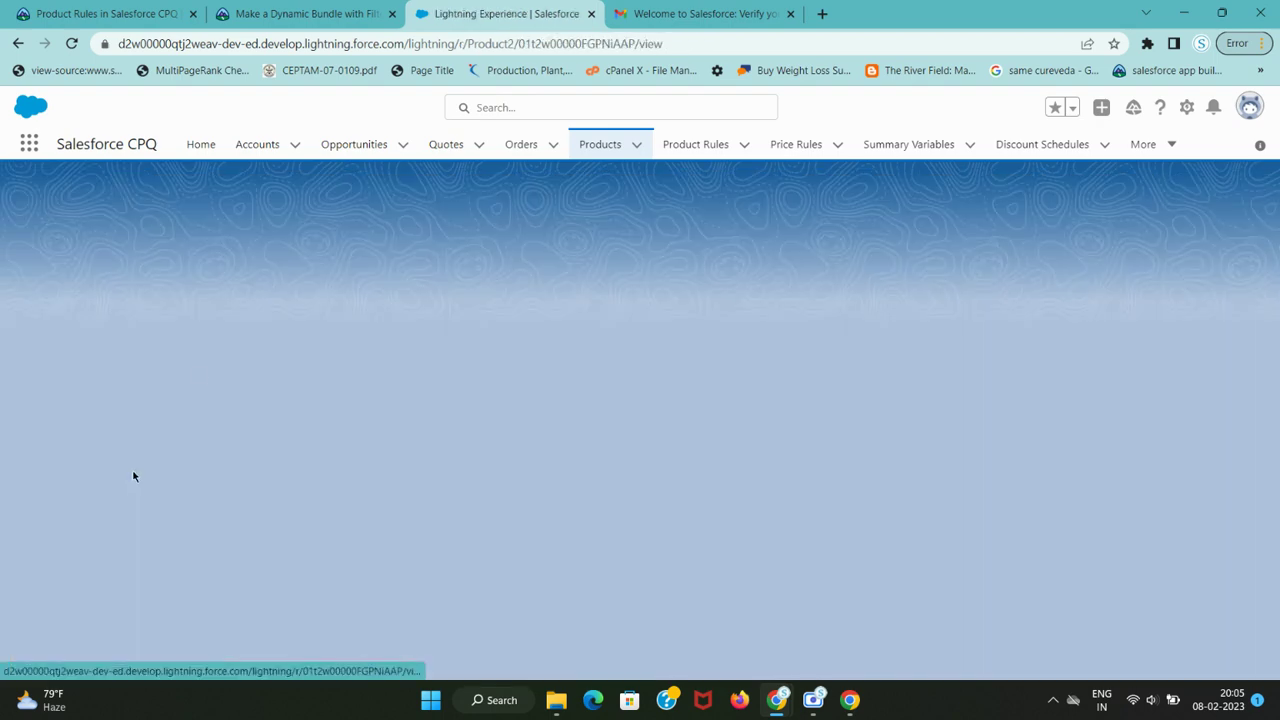
click(363, 8)
click(501, 8)
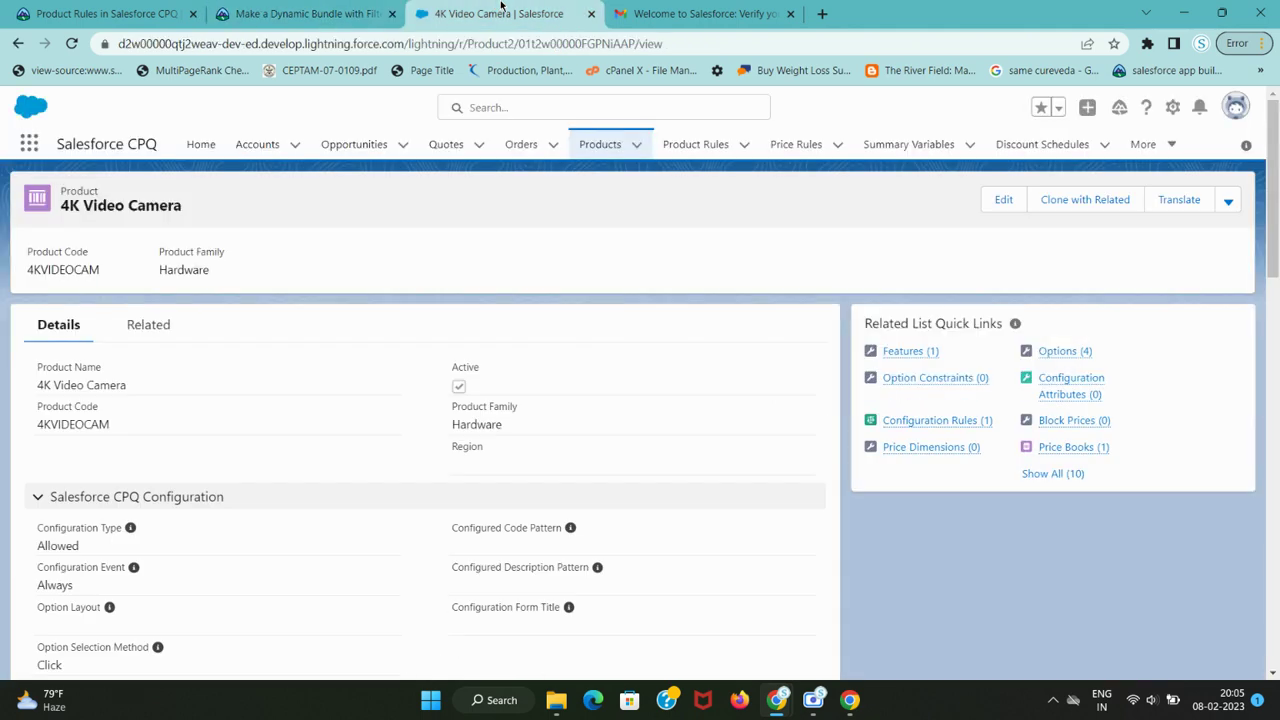
Review the 4K Video Camera's details and related lists, and start a new feature for the product
scroll(276, 332, down, 18)
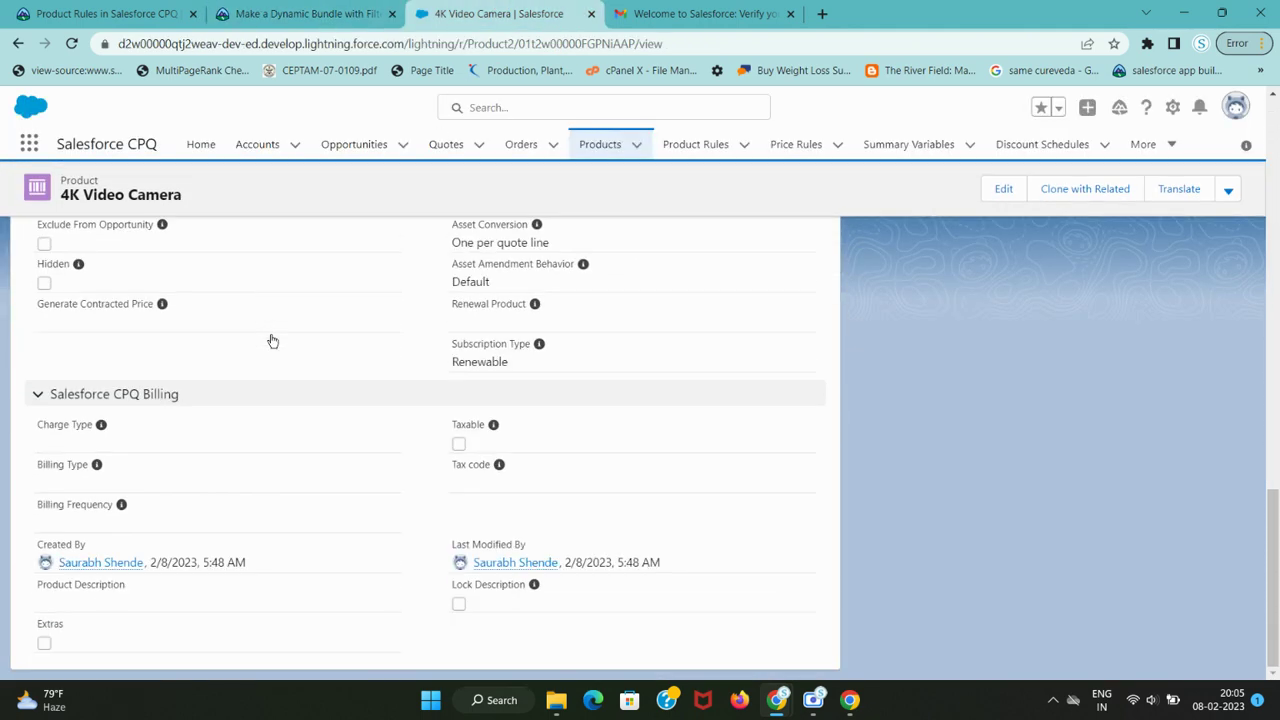
scroll(272, 341, up, 15)
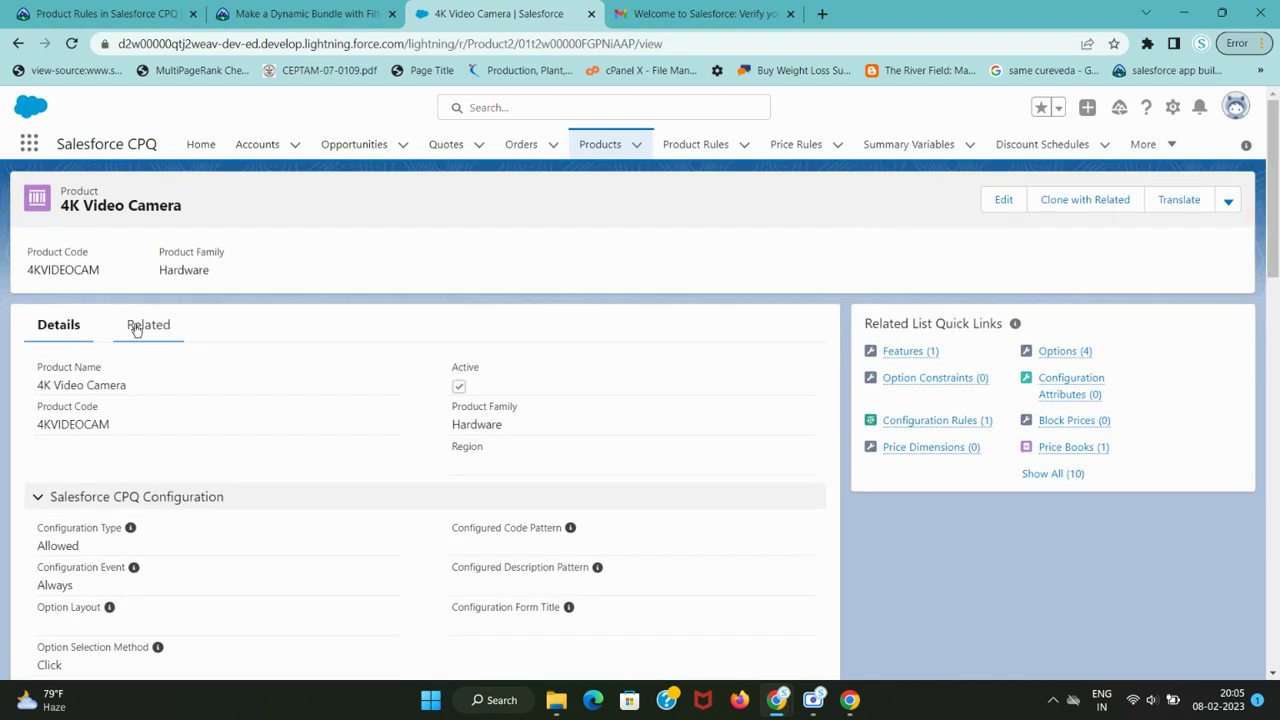
click(136, 328)
scroll(514, 377, down, 3)
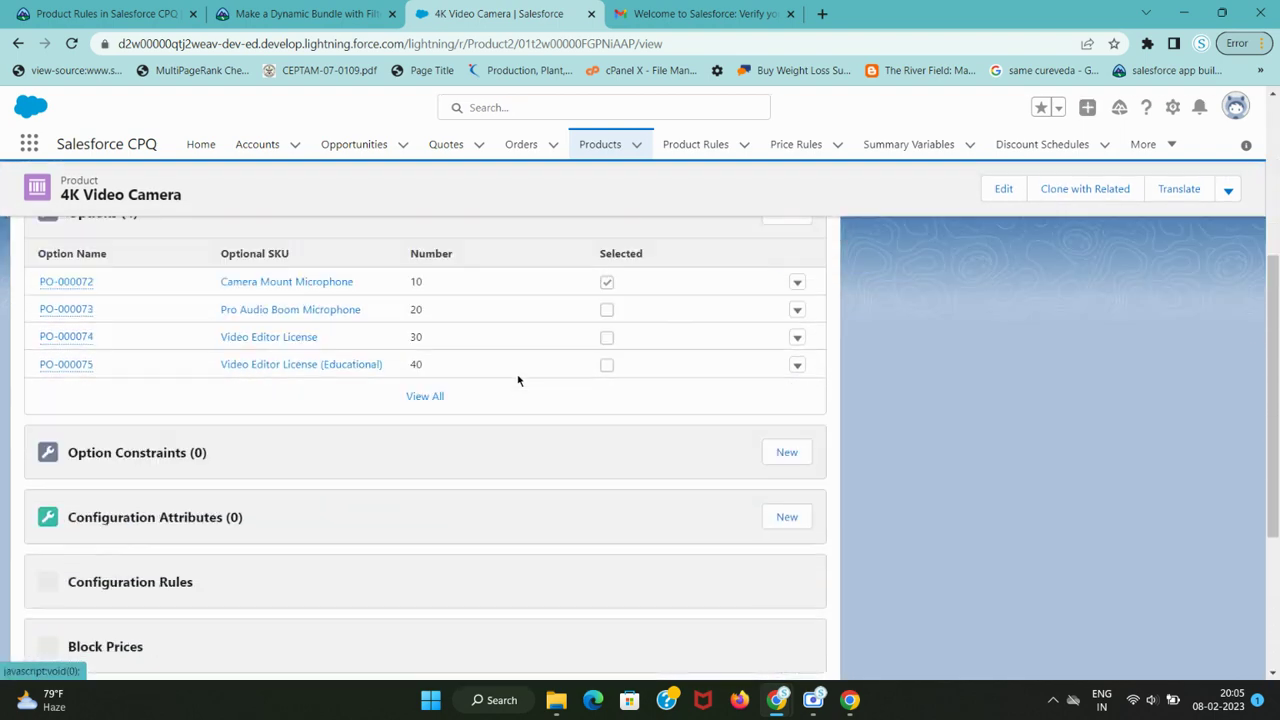
scroll(518, 380, down, 5)
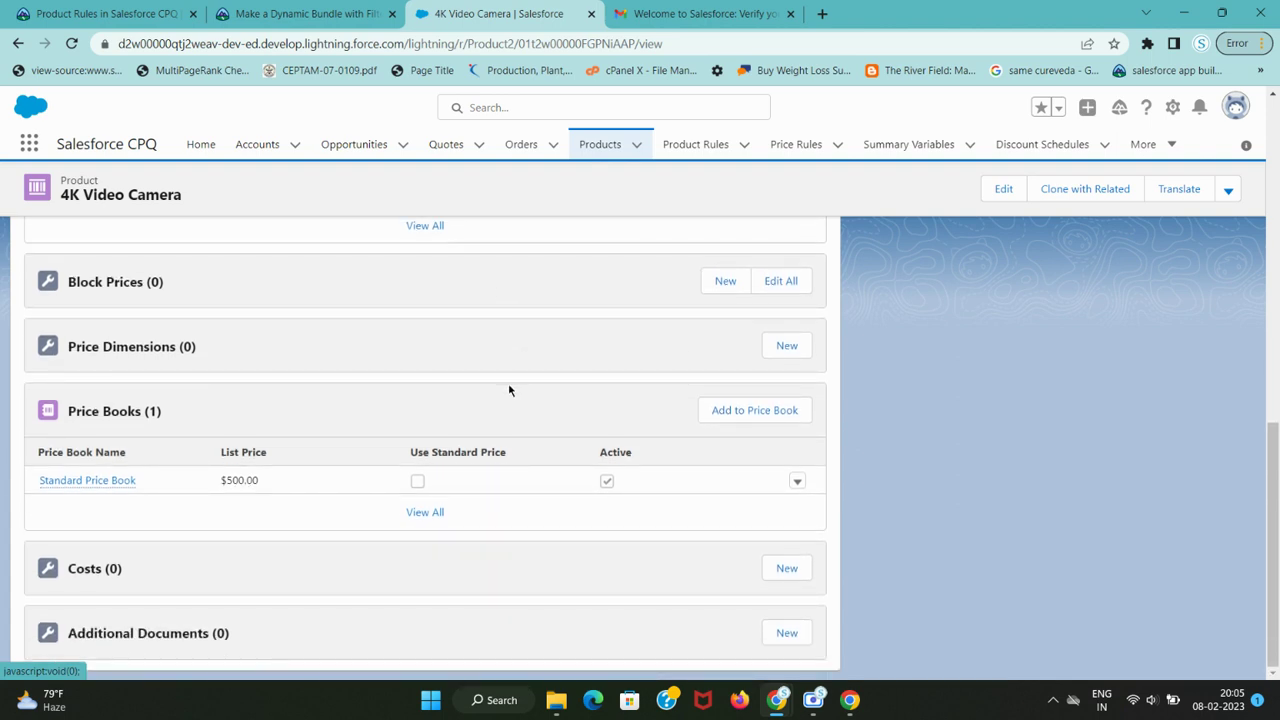
scroll(508, 390, up, 4)
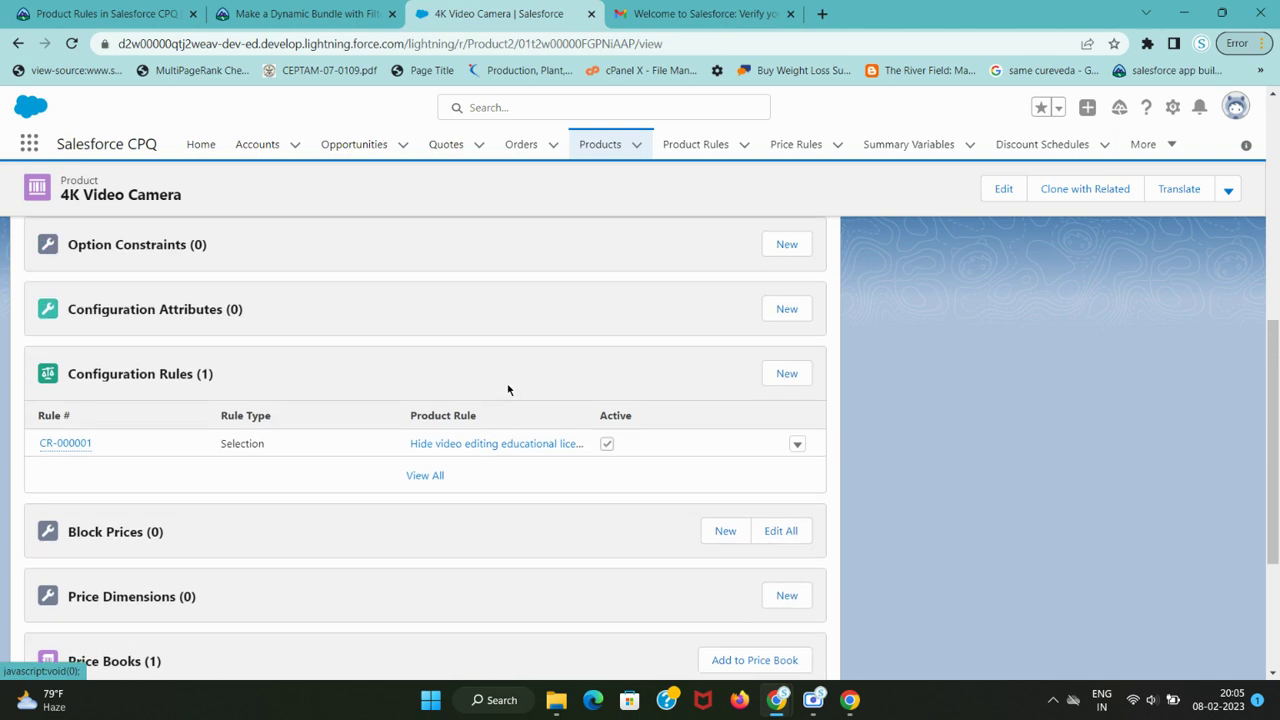
scroll(508, 390, up, 4)
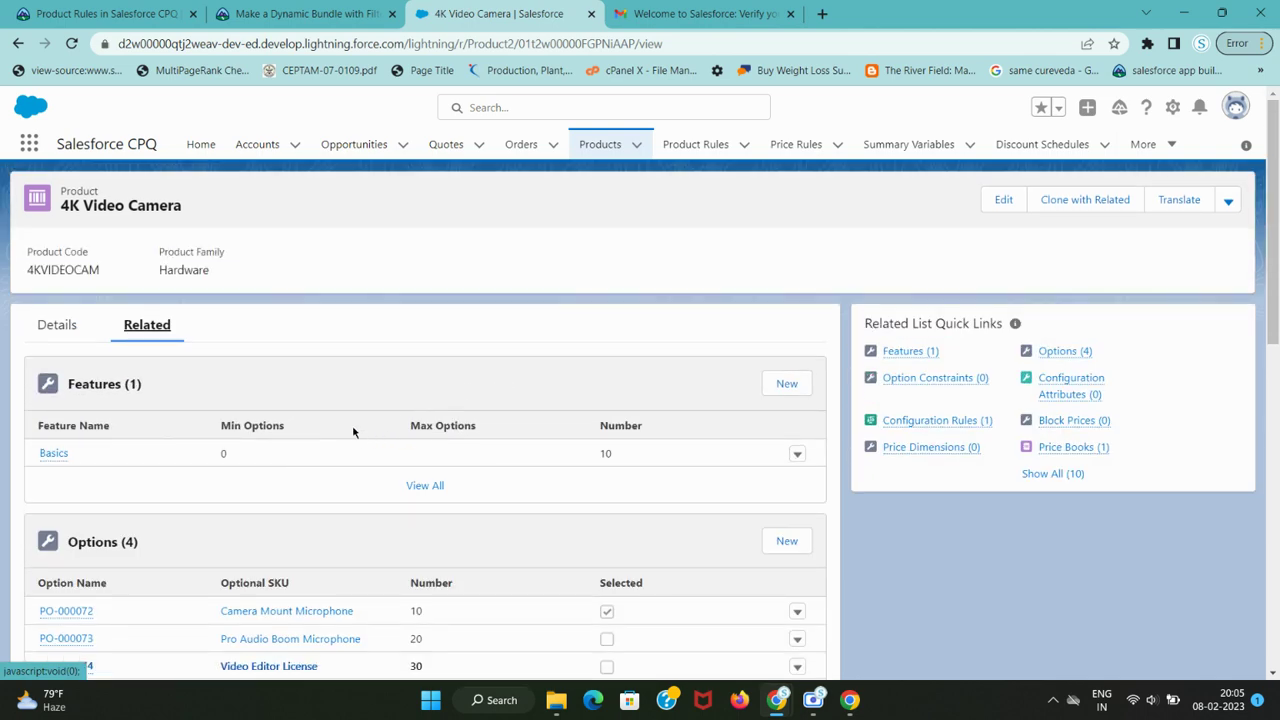
click(319, 10)
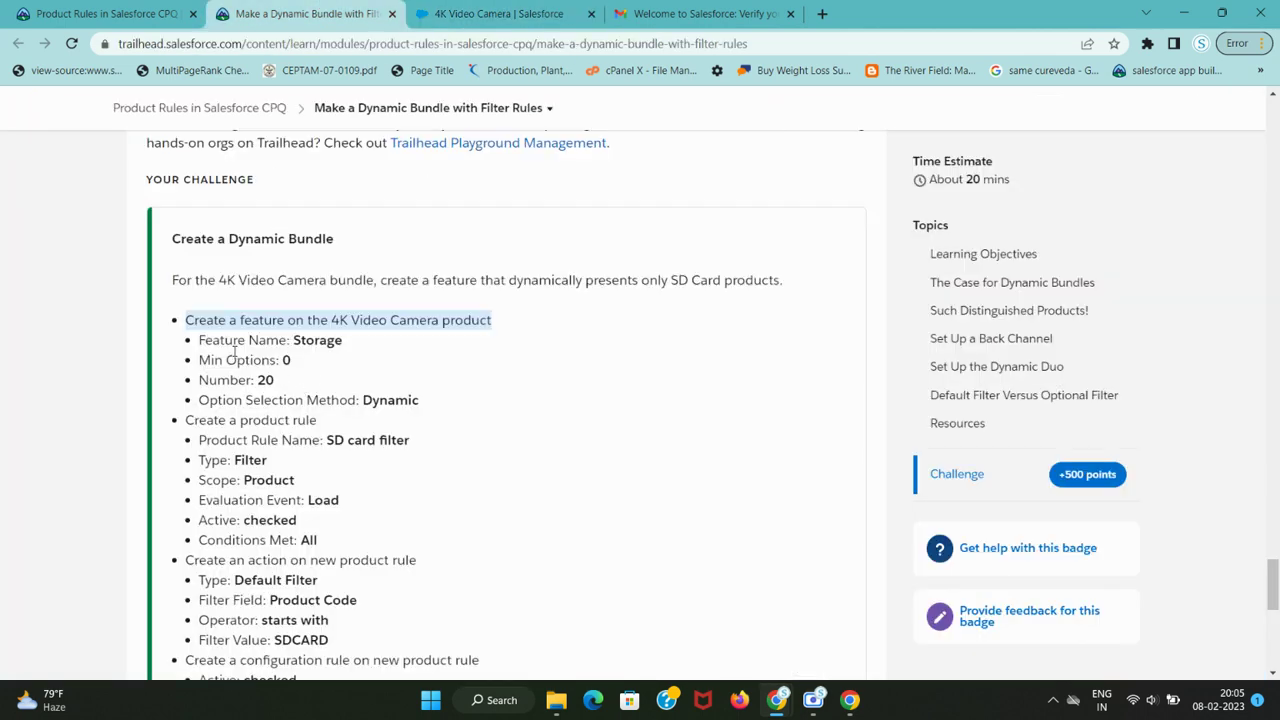
drag(247, 345, 350, 352)
click(500, 12)
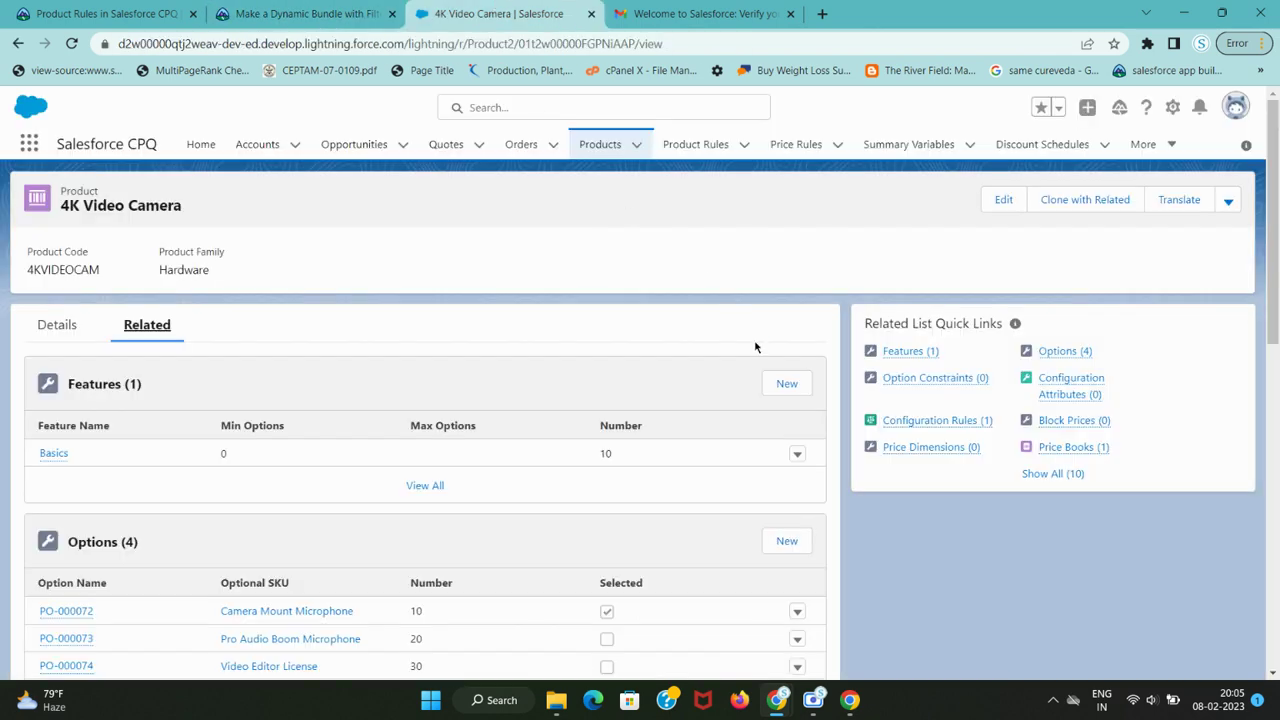
click(786, 386)
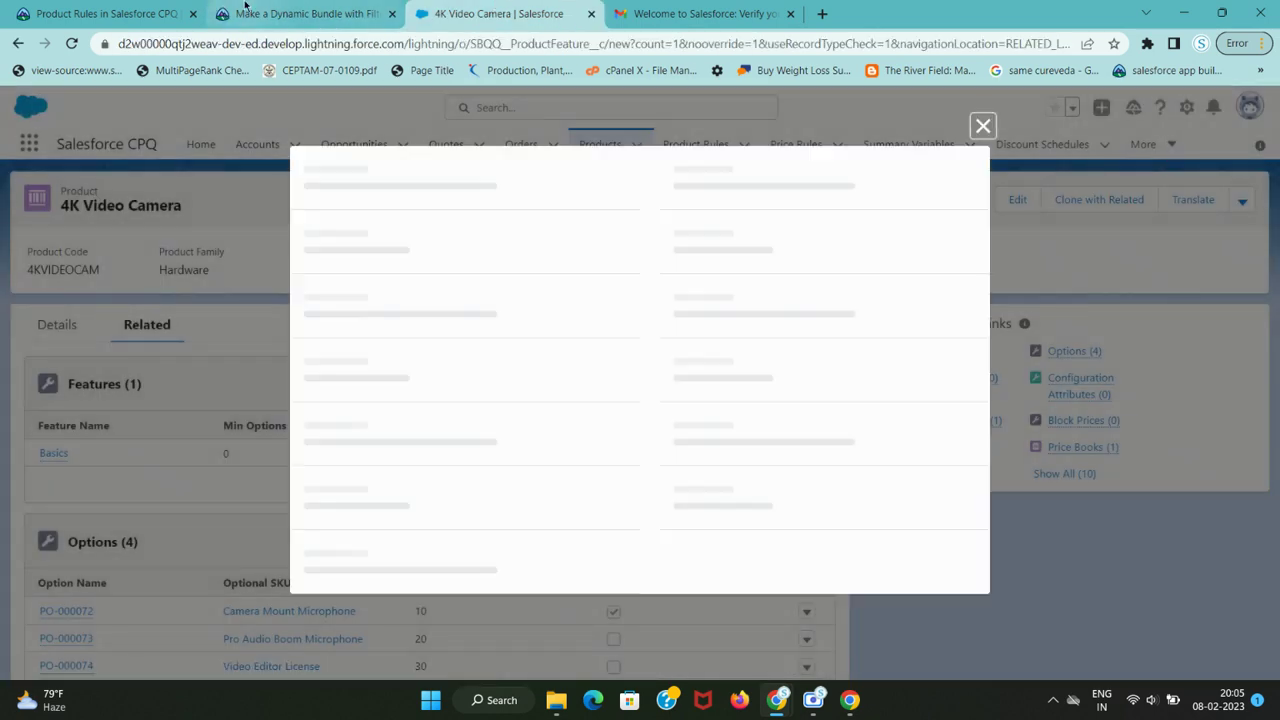
Copy the feature name from the challenge text and enter Storage as the new feature's name
click(245, 8)
double_click(318, 340)
key(ctrl+c)
click(520, 12)
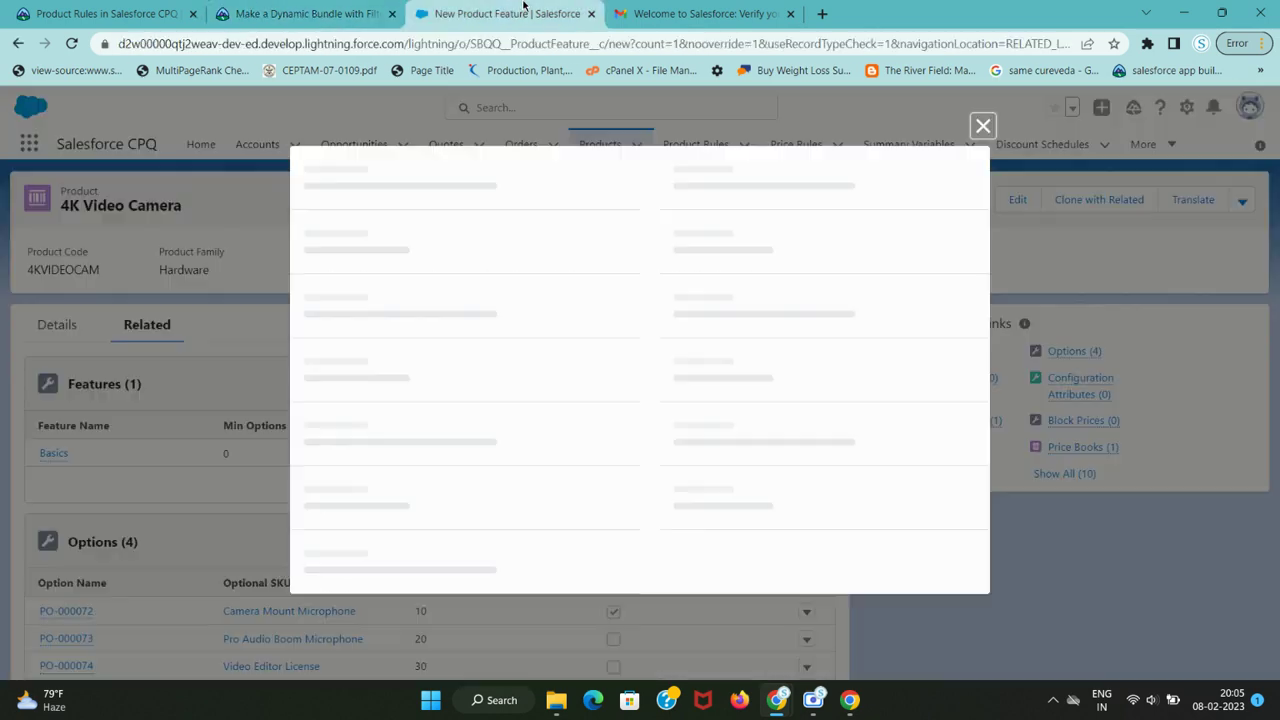
click(300, 13)
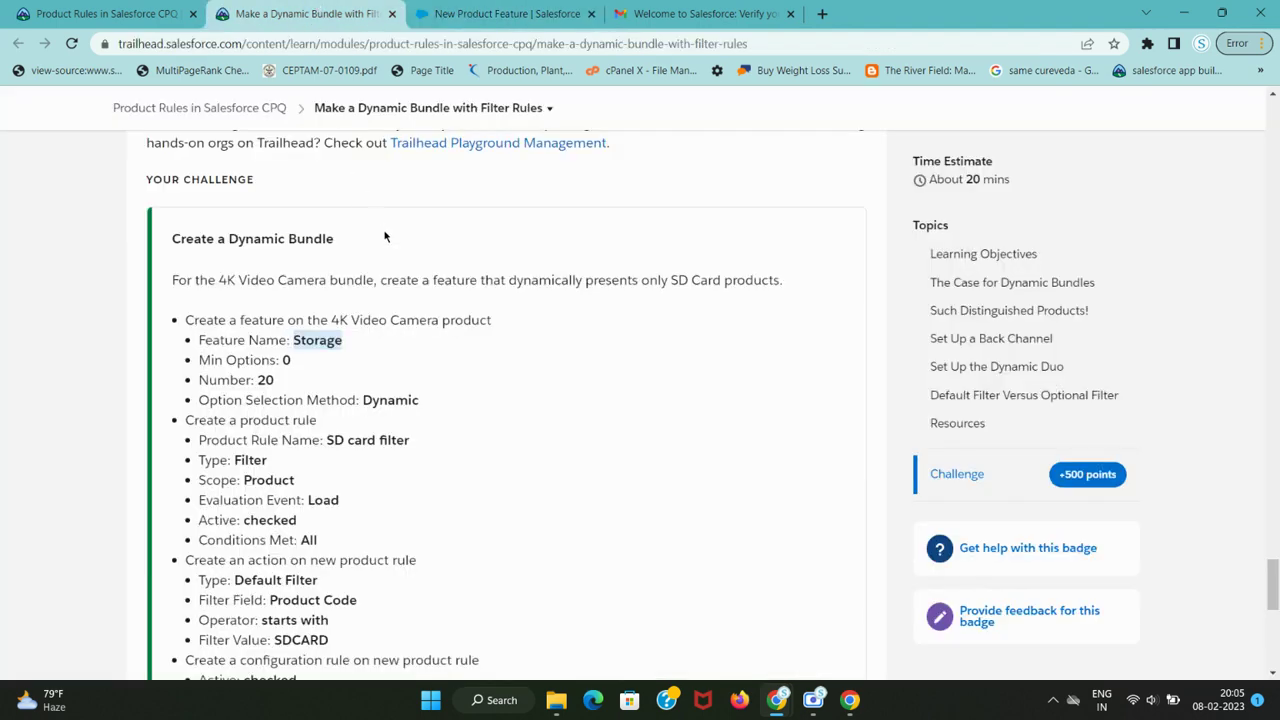
click(483, 5)
key(ctrl+v)
Set the new feature's Min Options to 0 and its Number to 20, as the challenge requires
key(ctrl+shift+Tab)
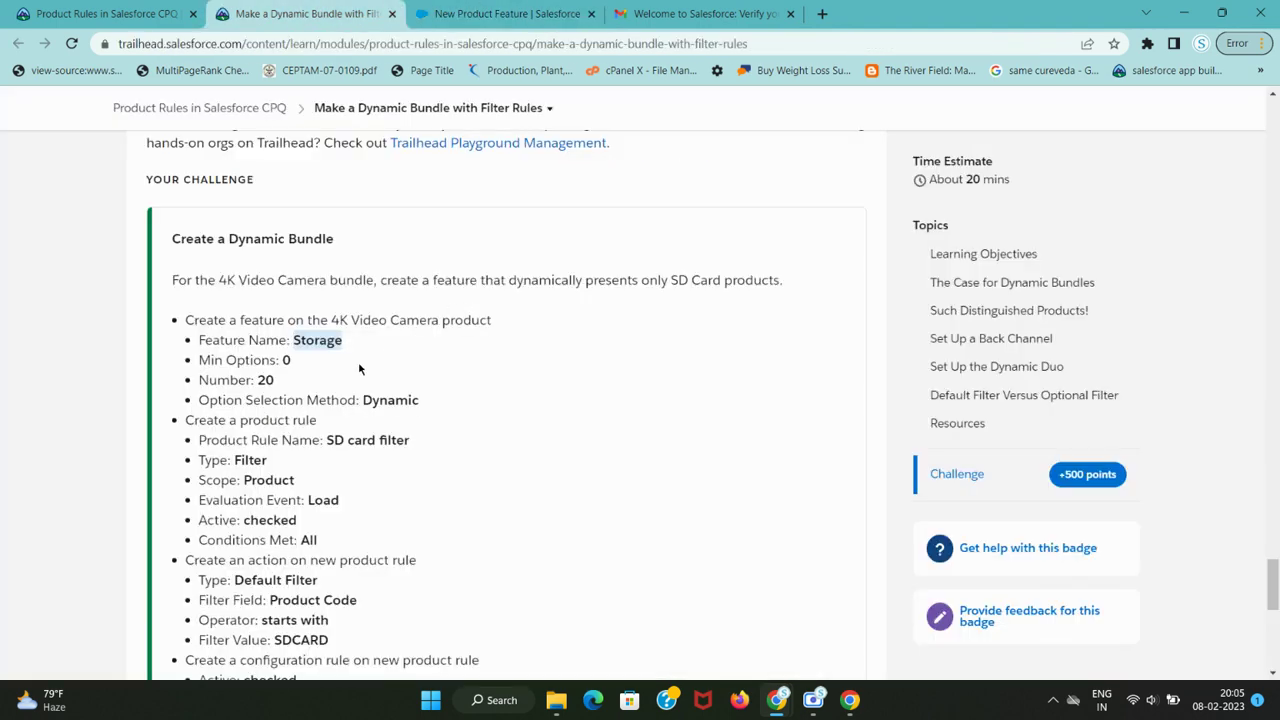
key(ctrl+Tab)
click(366, 313)
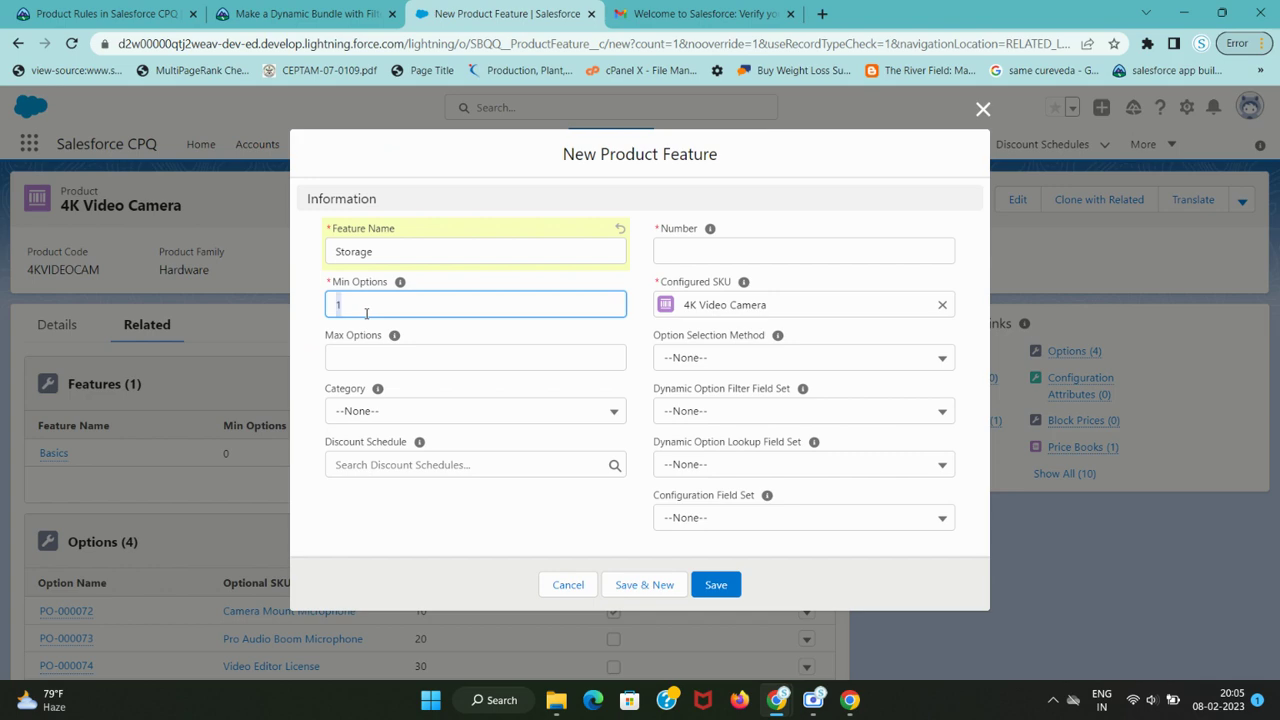
text(0)
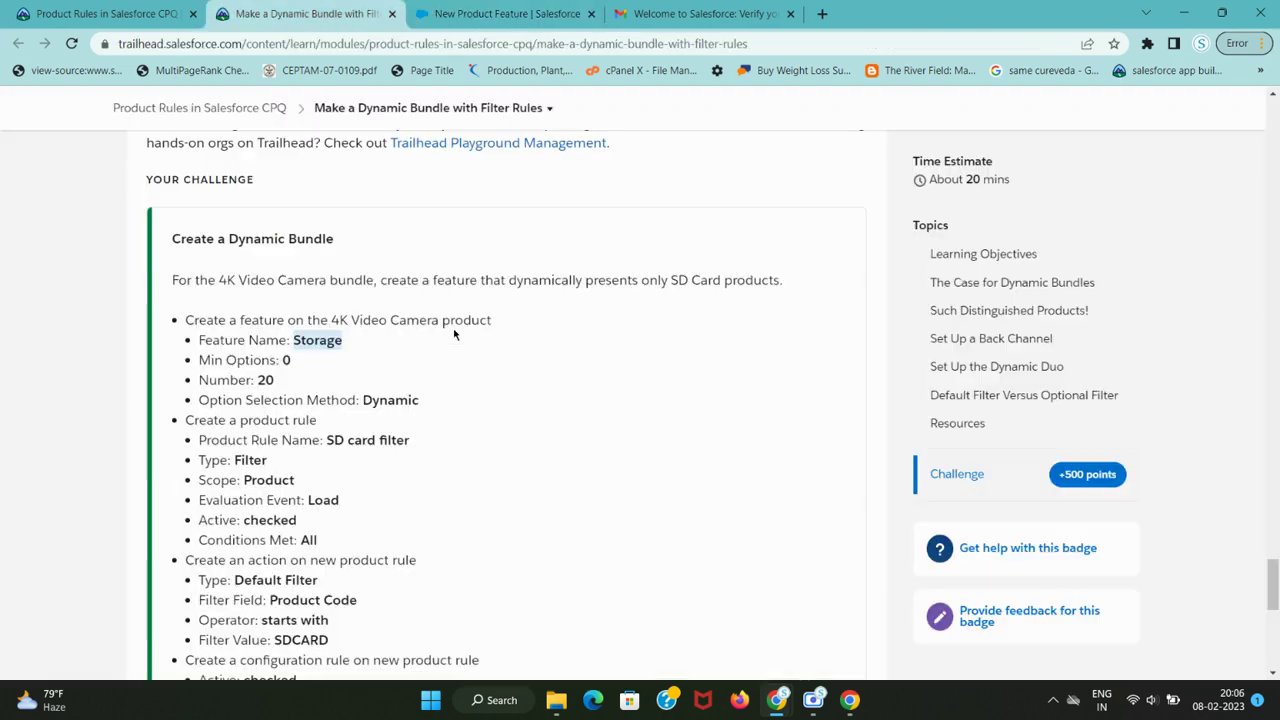
key(ctrl+shift+Tab)
key(ctrl+Tab)
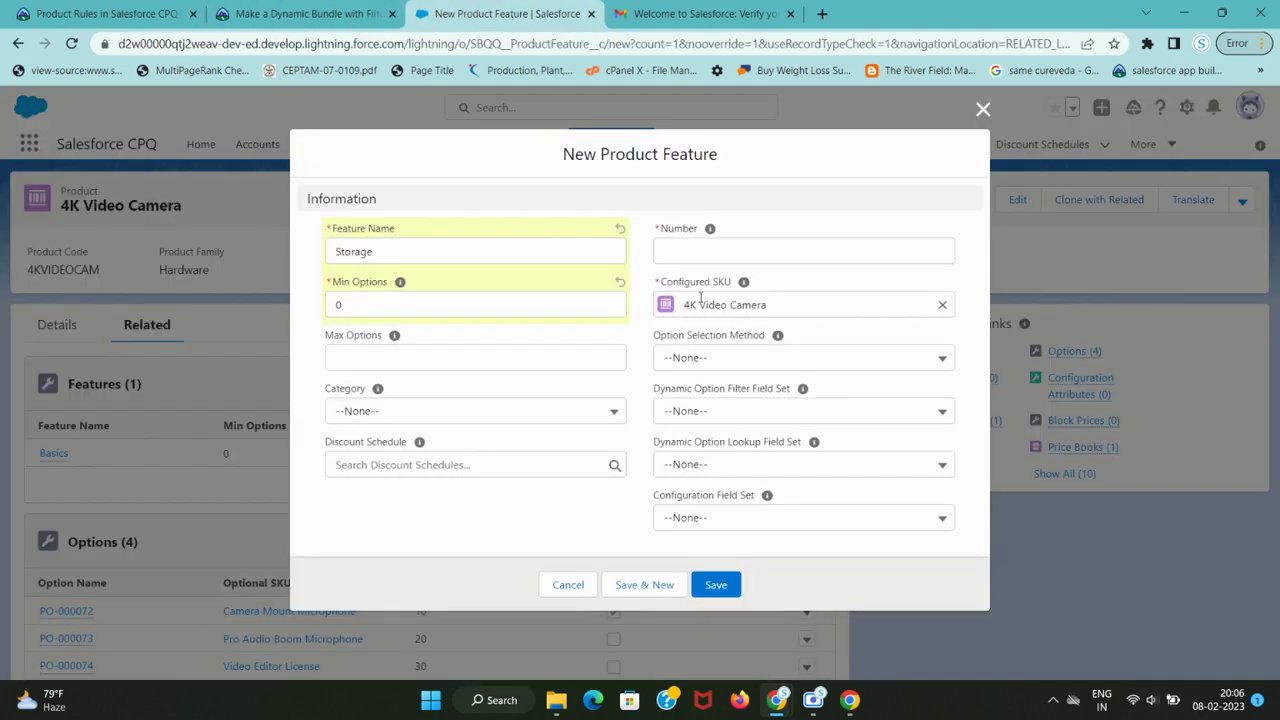
click(760, 242)
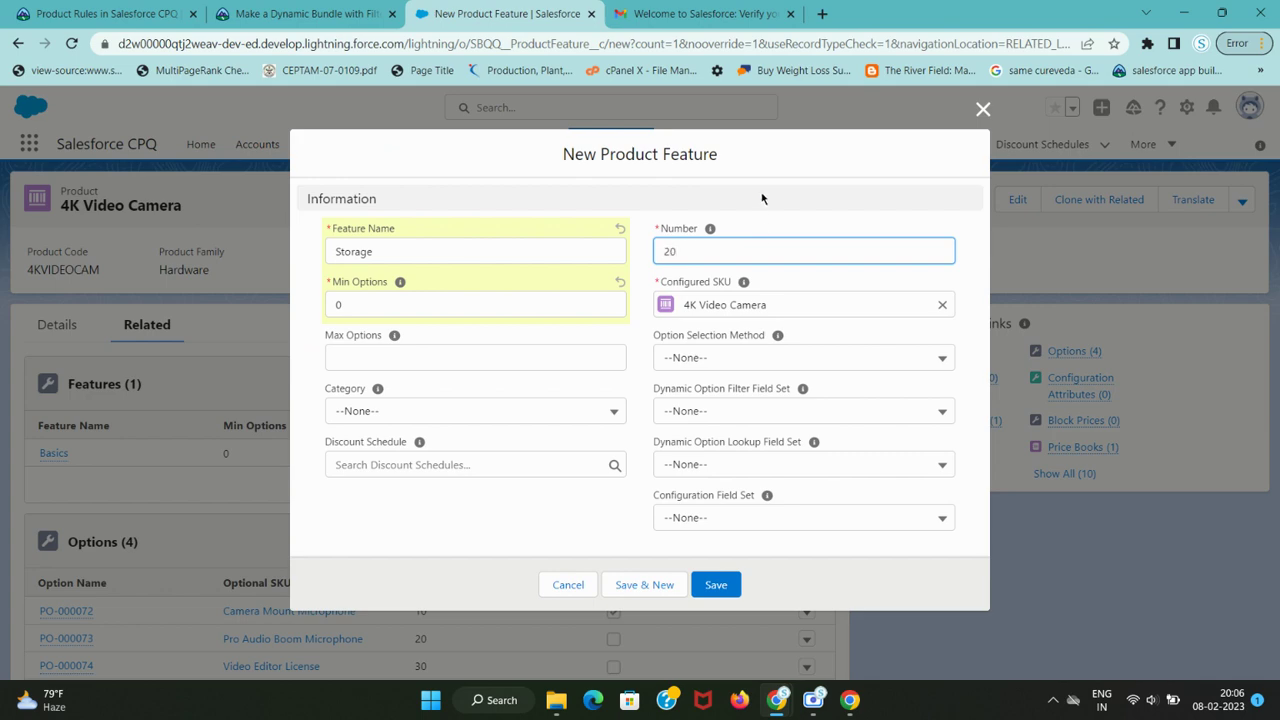
Check the required option selection method in the challenge and search the feature form for "Option Selection M"
key(ctrl+shift+Tab)
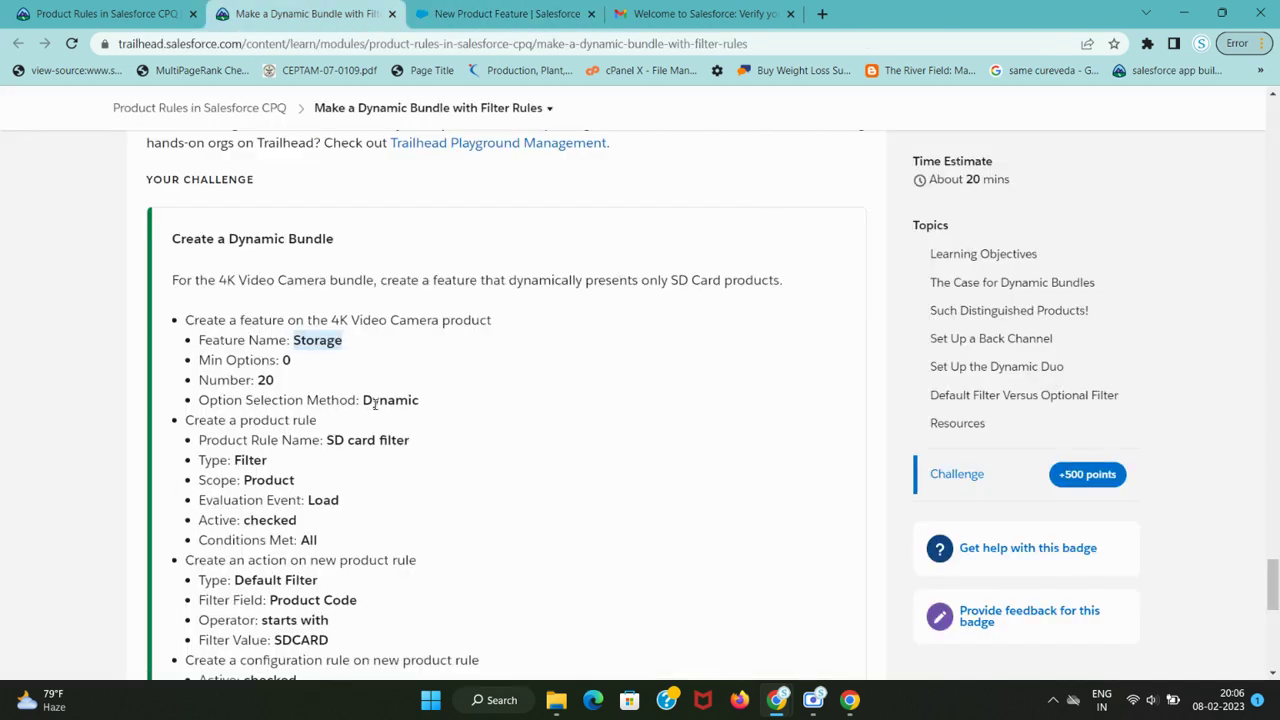
double_click(375, 401)
key(ctrl+Tab)
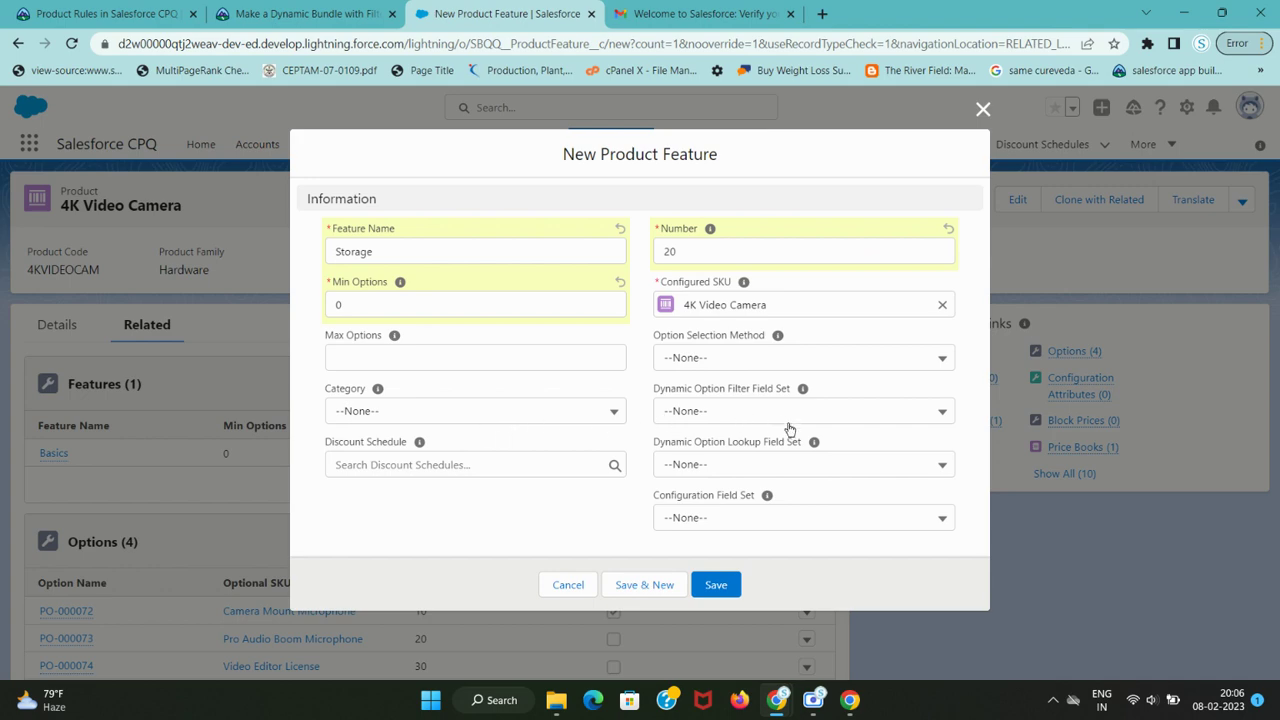
key(ctrl+shift+Tab)
drag(199, 400, 323, 400)
key(ctrl+c)
click(478, 10)
key(ctrl+f)
key(ctrl+v)
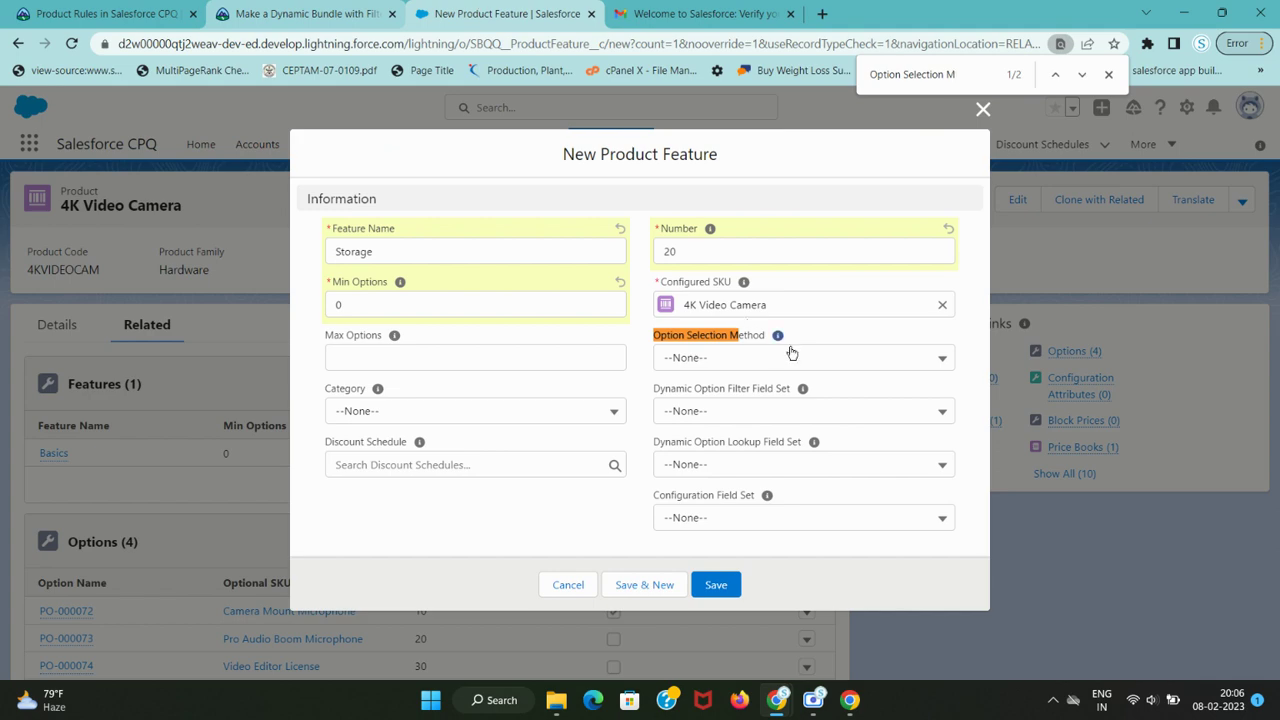
Set the feature's Option Selection Method to Dynamic, save the feature and return to the challenge instructions
key(ctrl+shift+Tab)
key(ctrl+Tab)
click(820, 358)
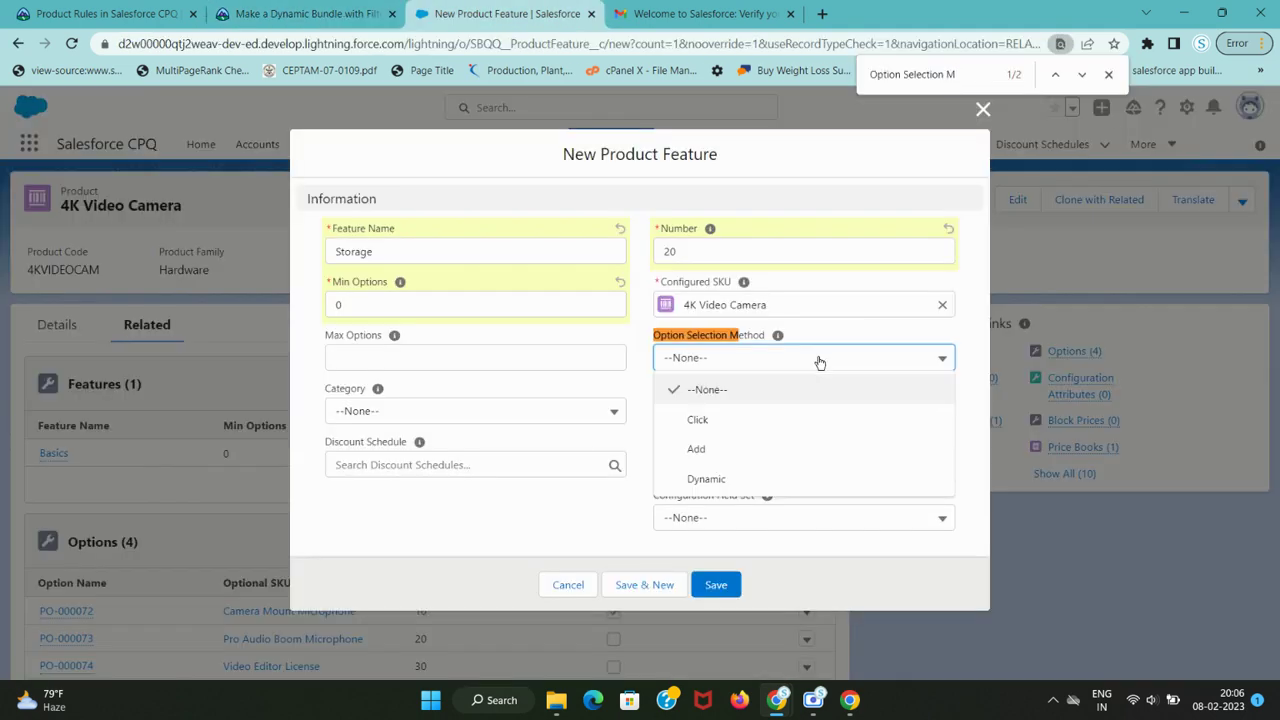
click(773, 479)
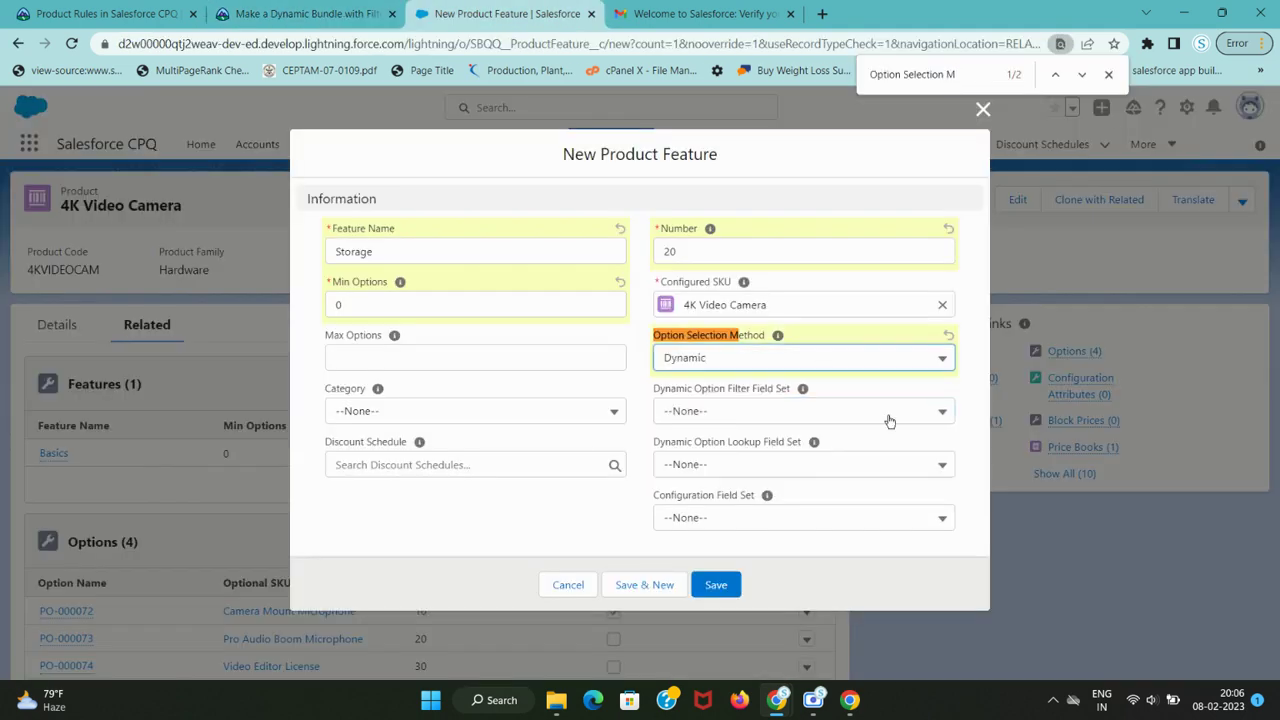
click(1108, 74)
click(716, 585)
key(ctrl+shift+Tab)
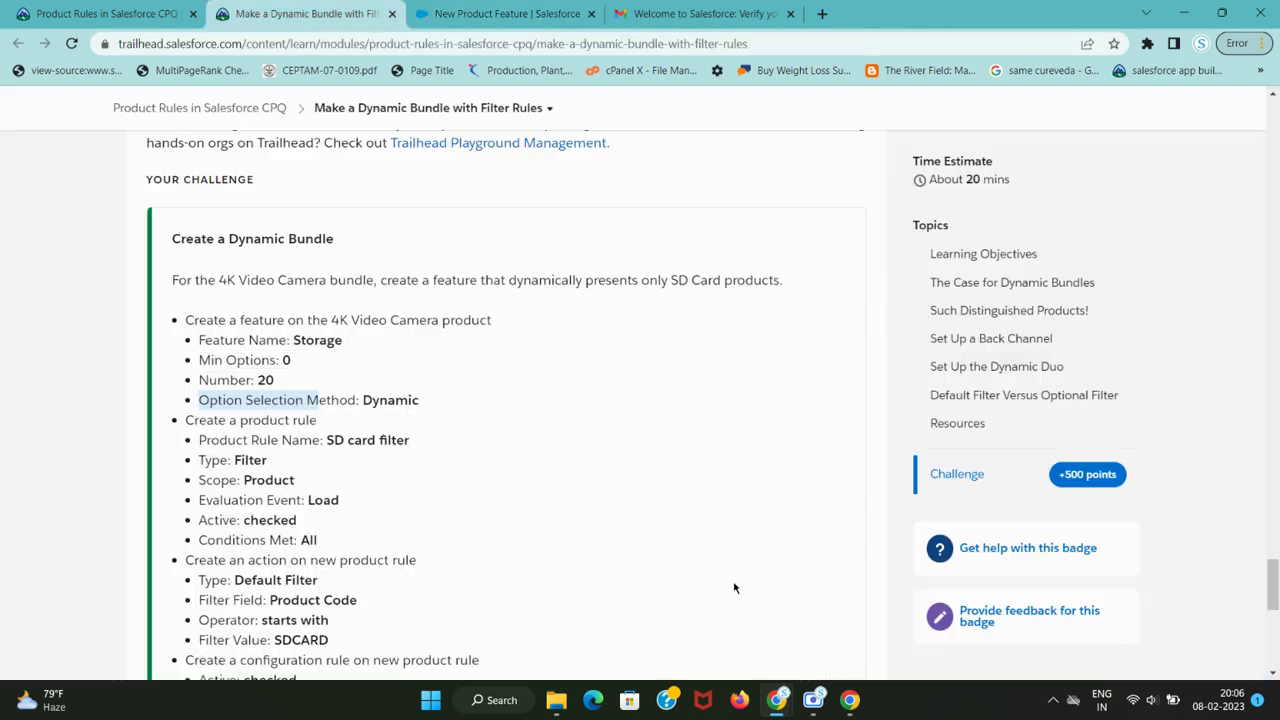
Check the product rule requirements in the challenge and open the Product Rules list in Salesforce
drag(228, 429, 340, 440)
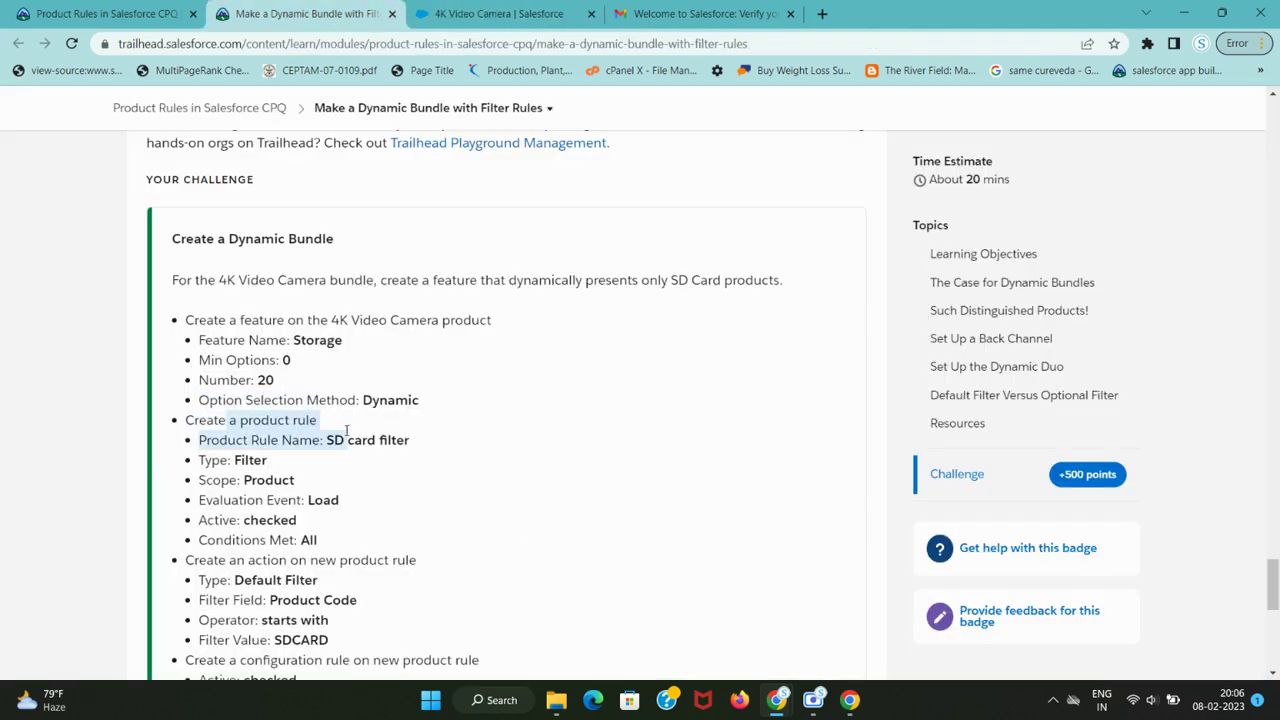
key(ctrl+Tab)
scroll(375, 427, down, 7)
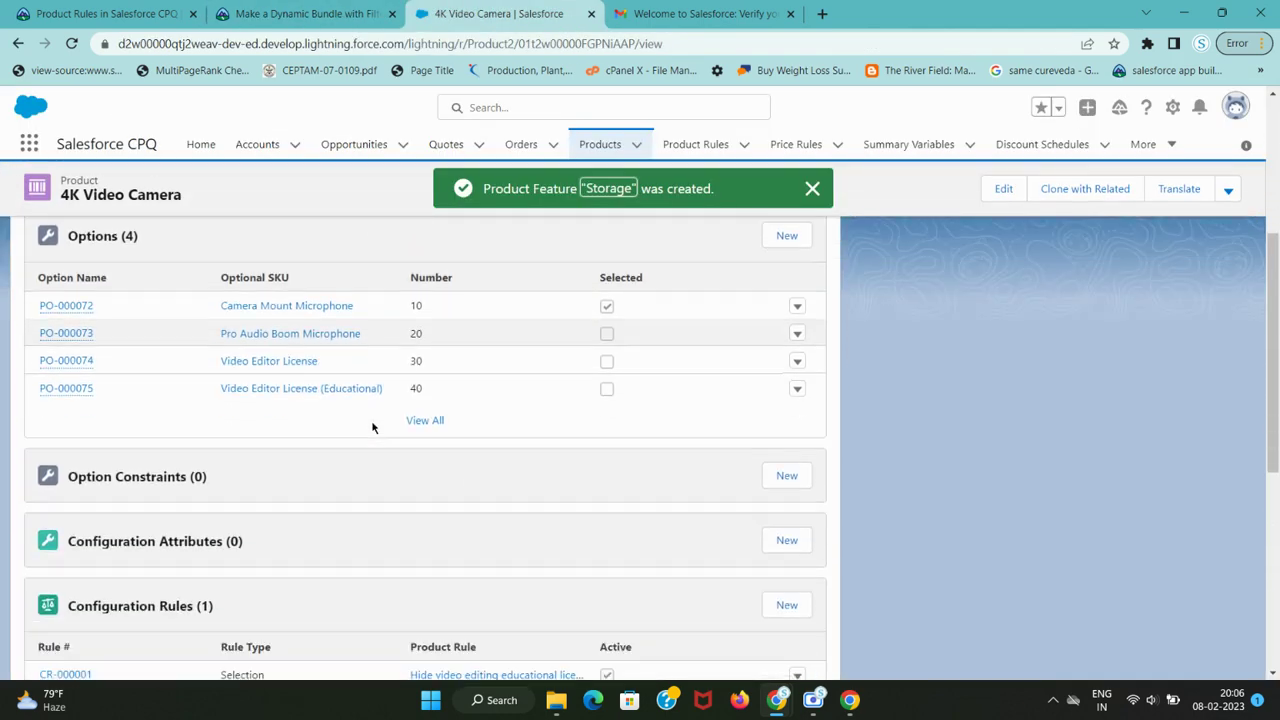
scroll(318, 452, down, 2)
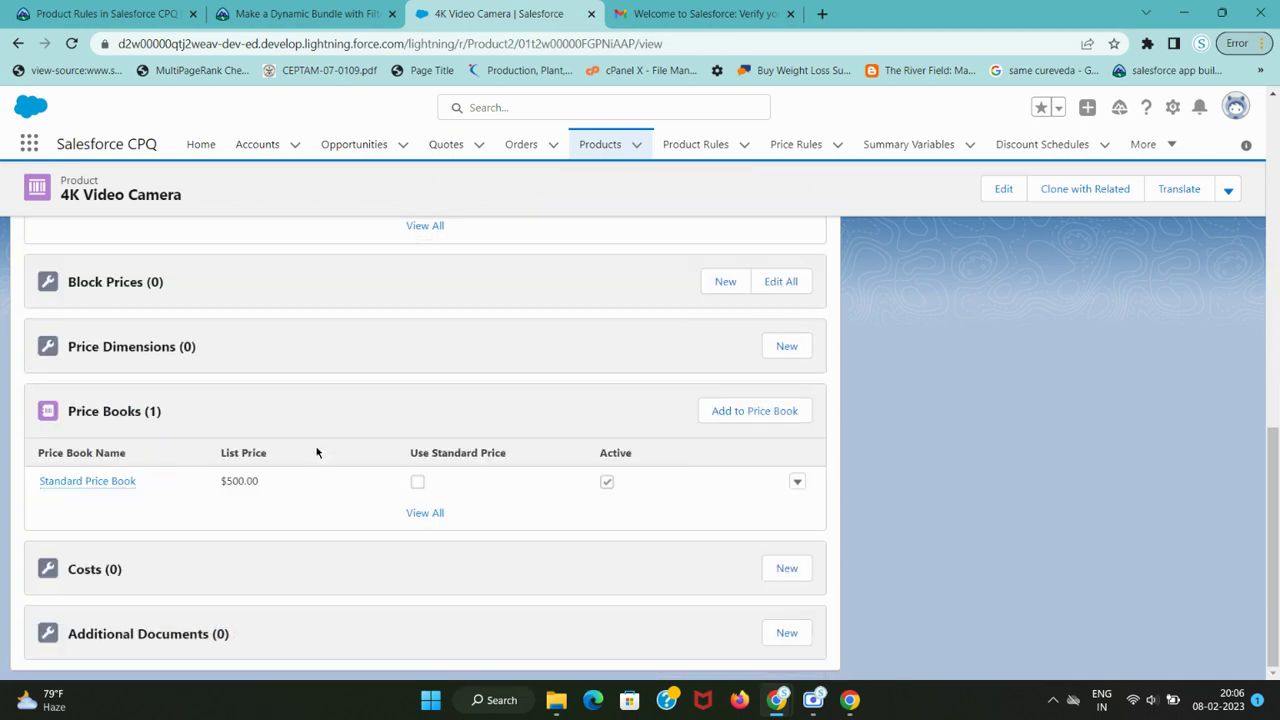
scroll(428, 551, up, 2)
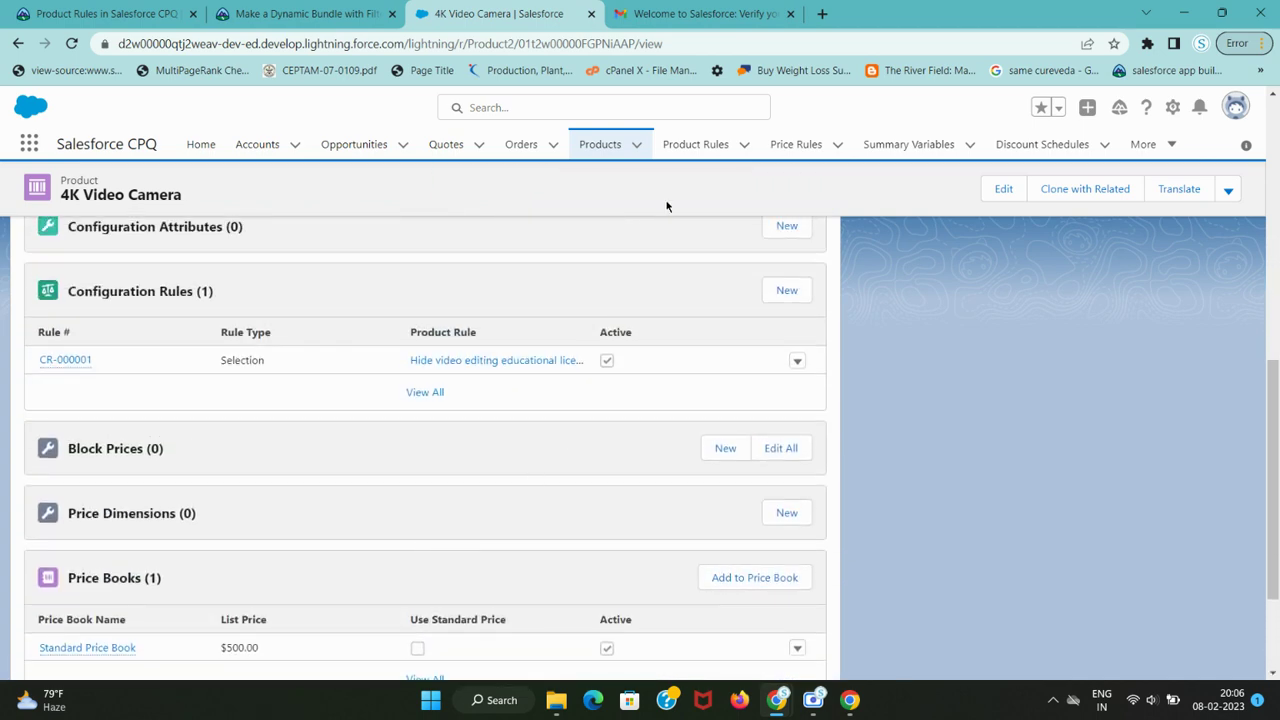
click(695, 144)
Copy the rule name from the challenge and start a new product rule named SD card filter
click(300, 14)
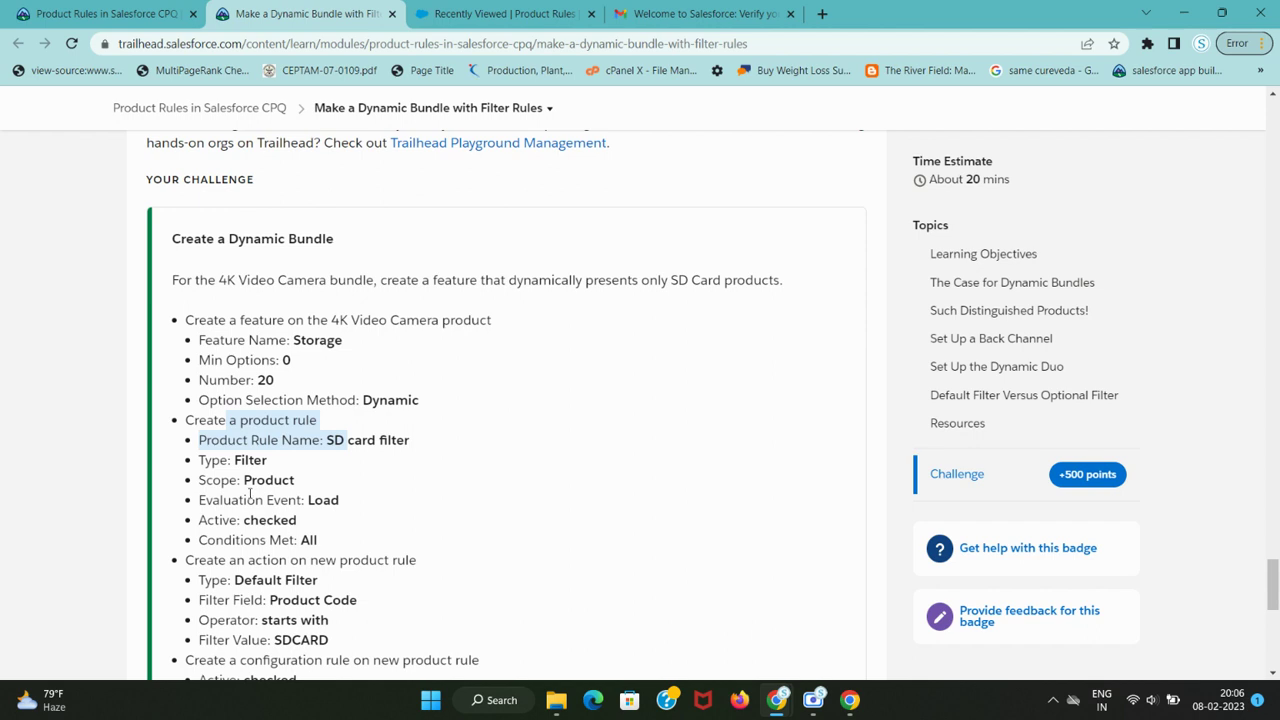
drag(326, 440, 412, 447)
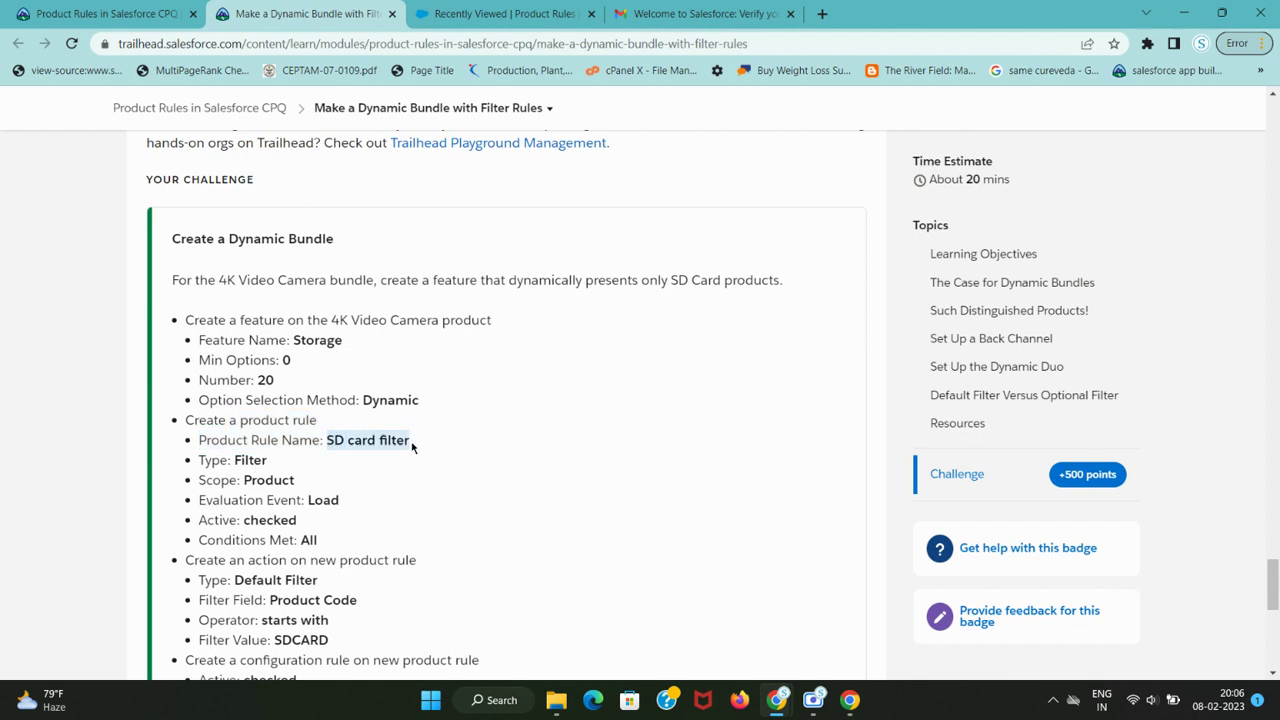
key(ctrl+Tab)
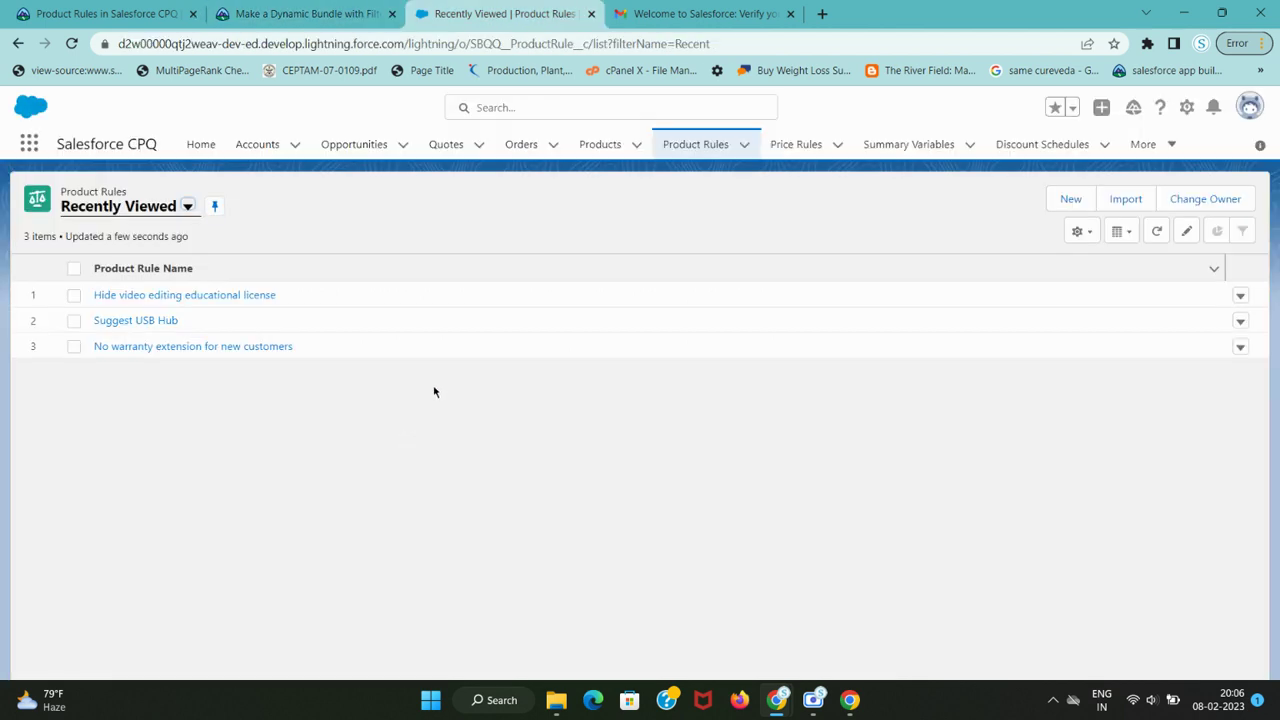
click(1072, 202)
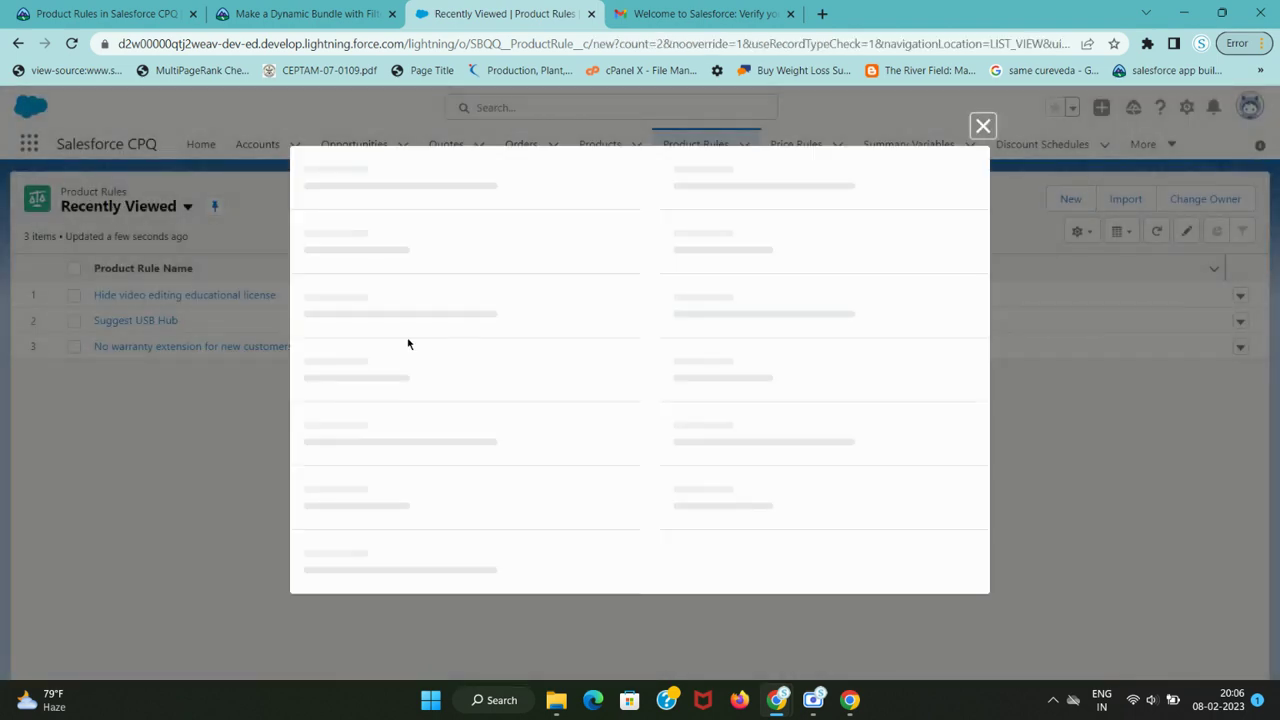
key(ctrl+v)
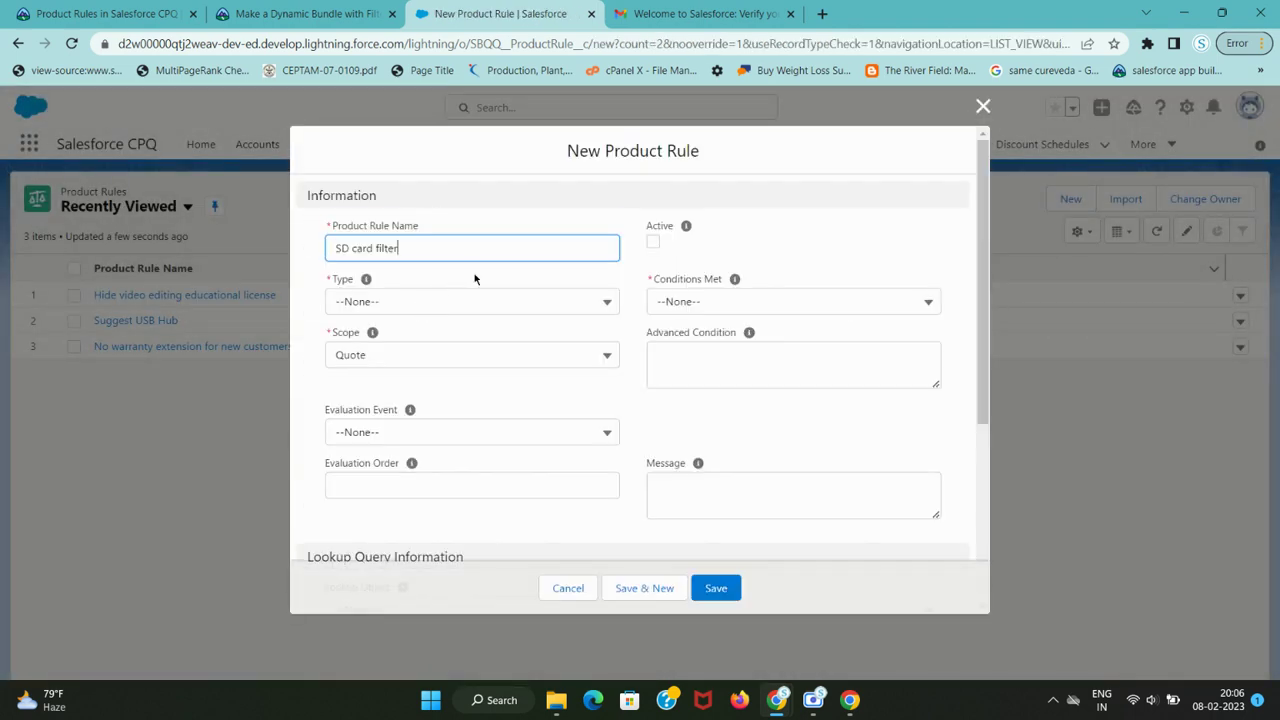
Set the new product rule's Type to Filter and its Scope to Product, as the challenge requires
key(ctrl+shift+Tab)
scroll(297, 482, down, 2)
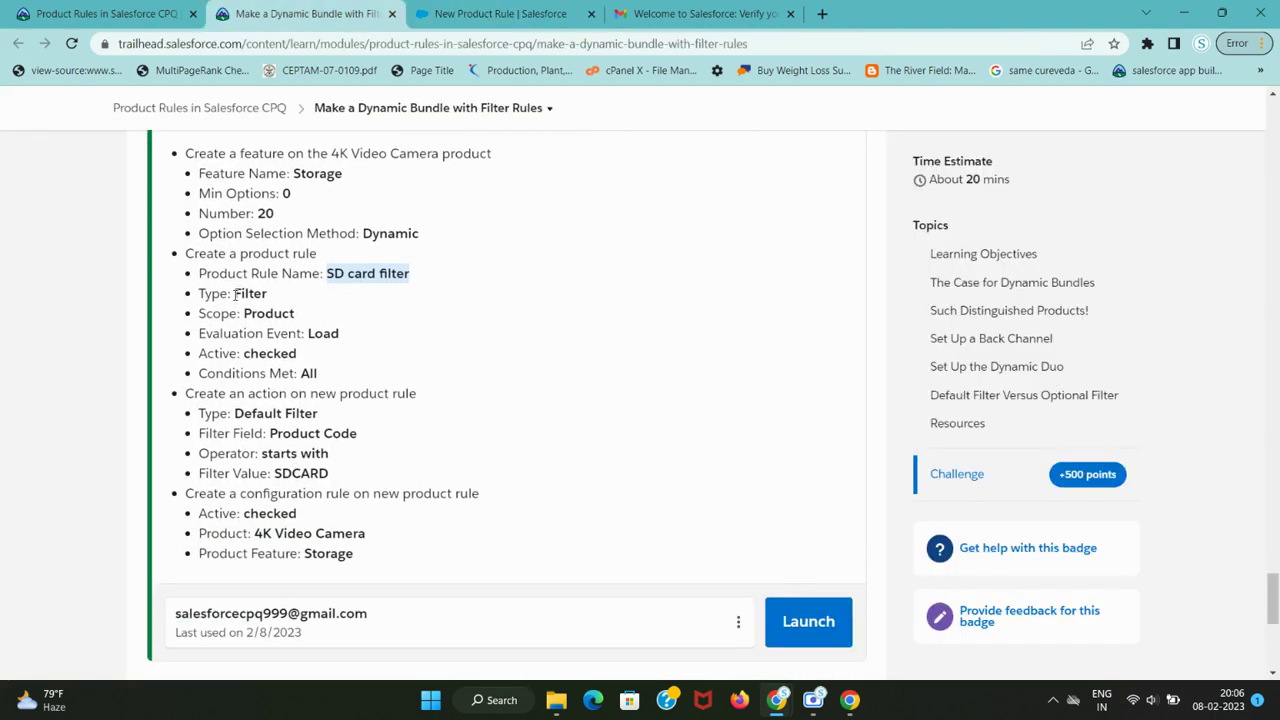
double_click(248, 293)
key(ctrl+Tab)
click(423, 301)
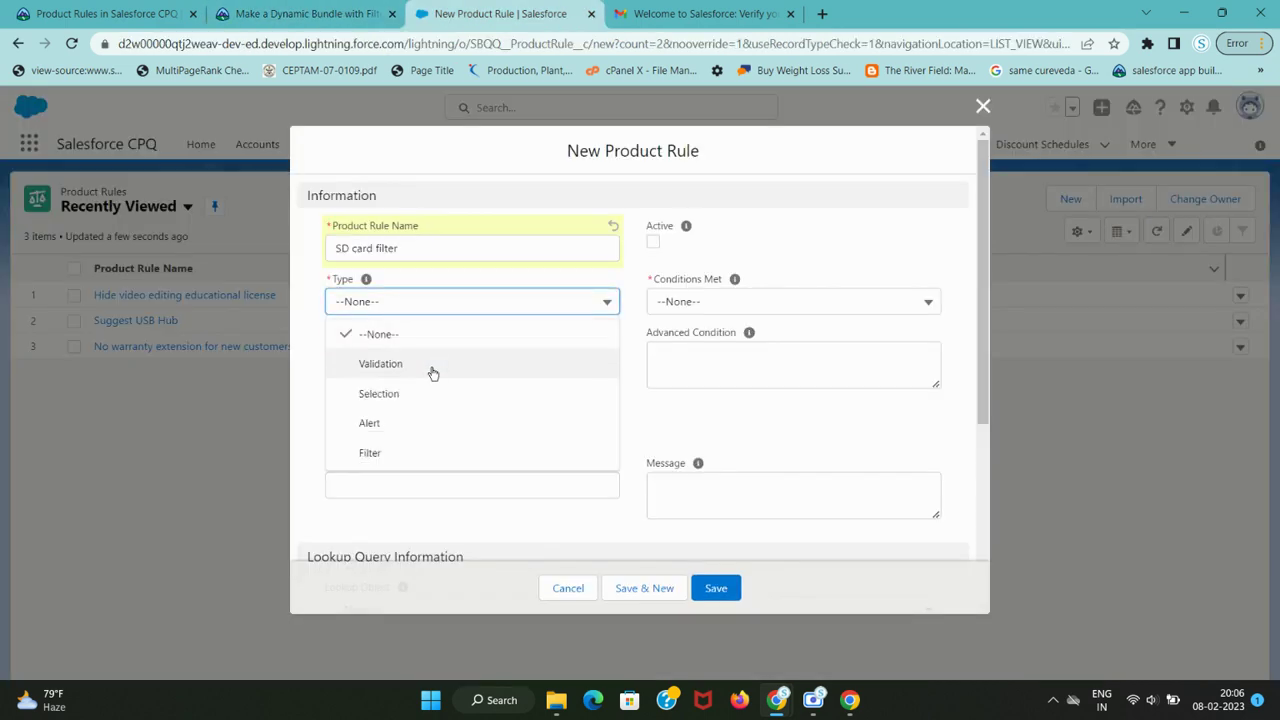
click(421, 456)
key(ctrl+shift+Tab)
double_click(268, 313)
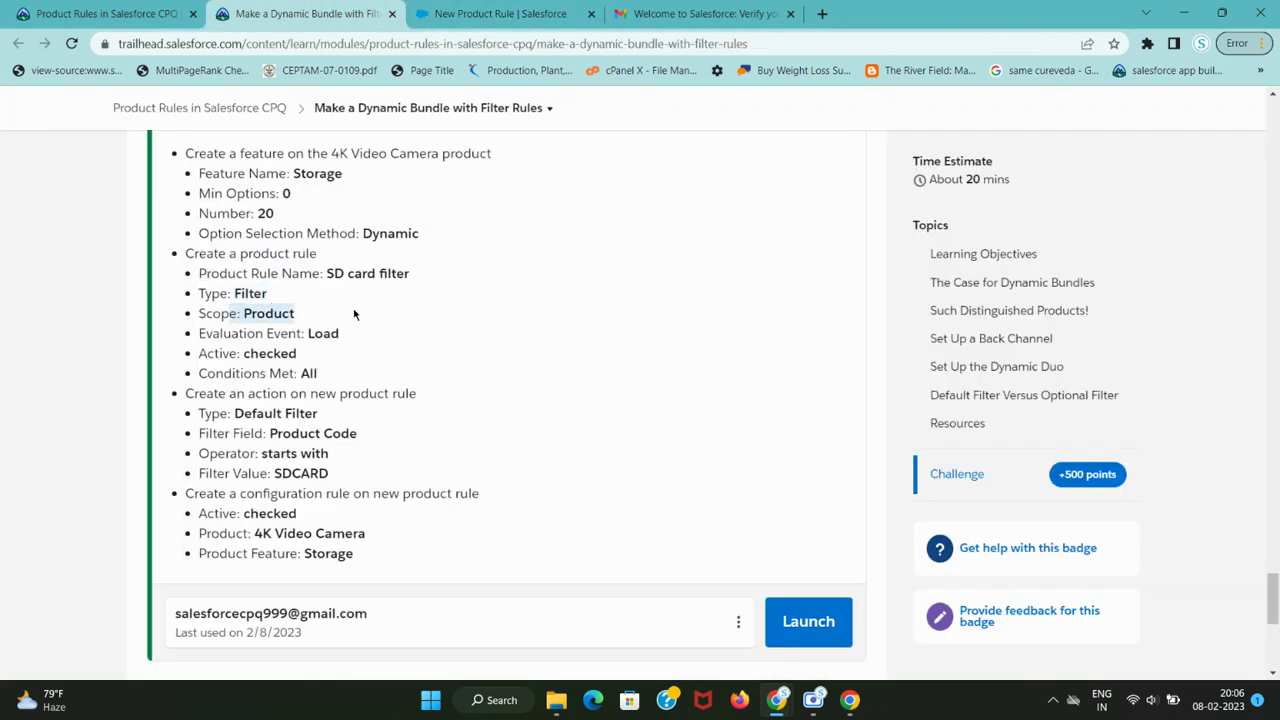
key(ctrl+Tab)
click(440, 362)
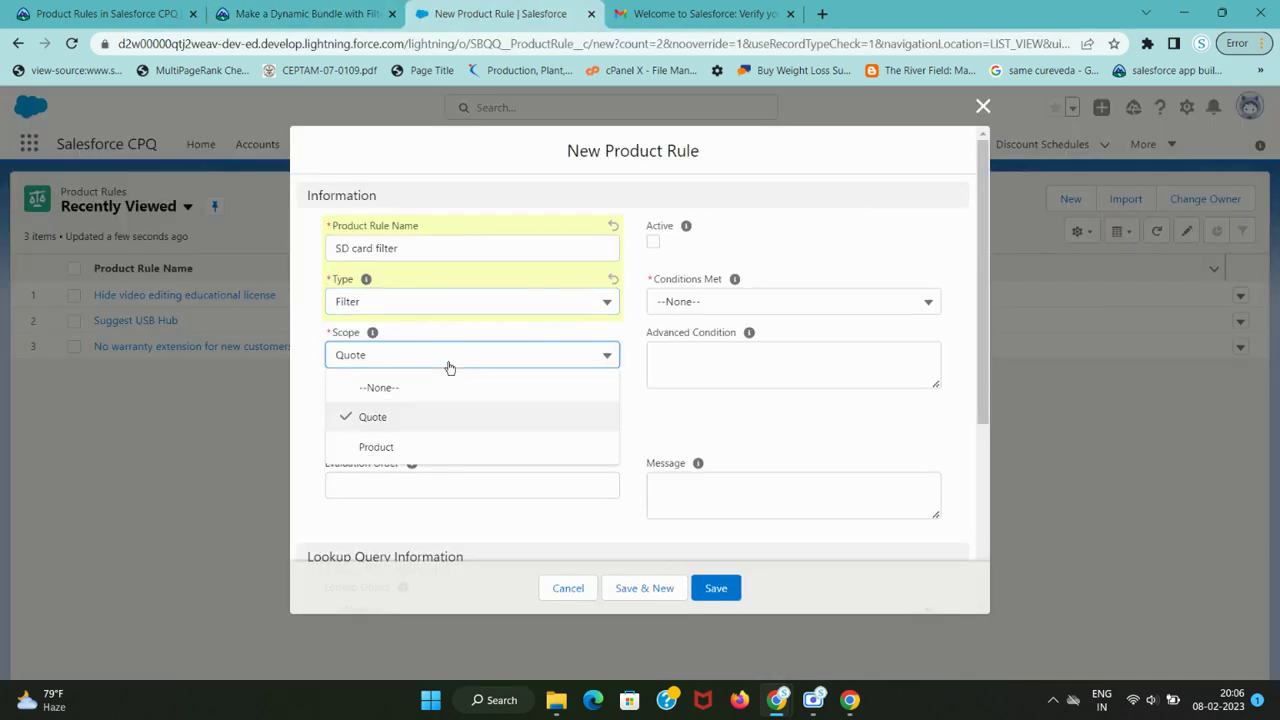
click(439, 449)
Check the required evaluation event in the challenge and set the rule's Evaluation Event to Load
key(ctrl+shift+Tab)
drag(250, 333, 371, 334)
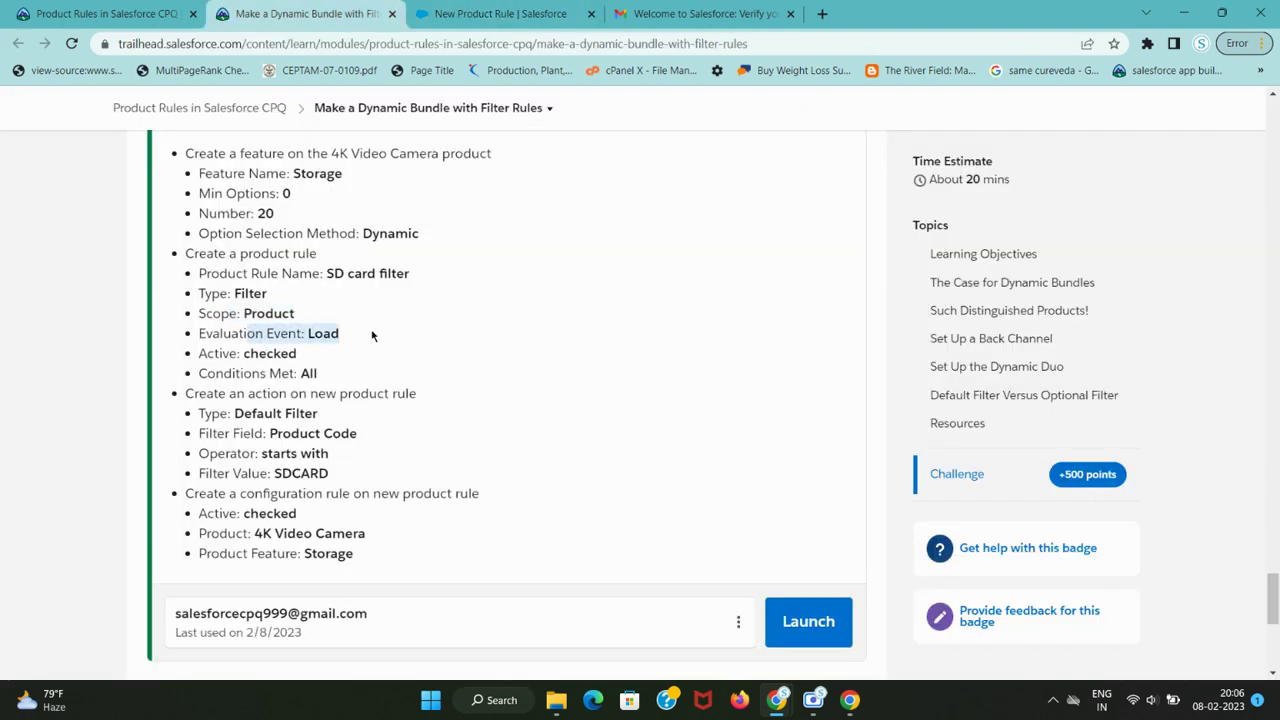
key(ctrl+Tab)
click(506, 434)
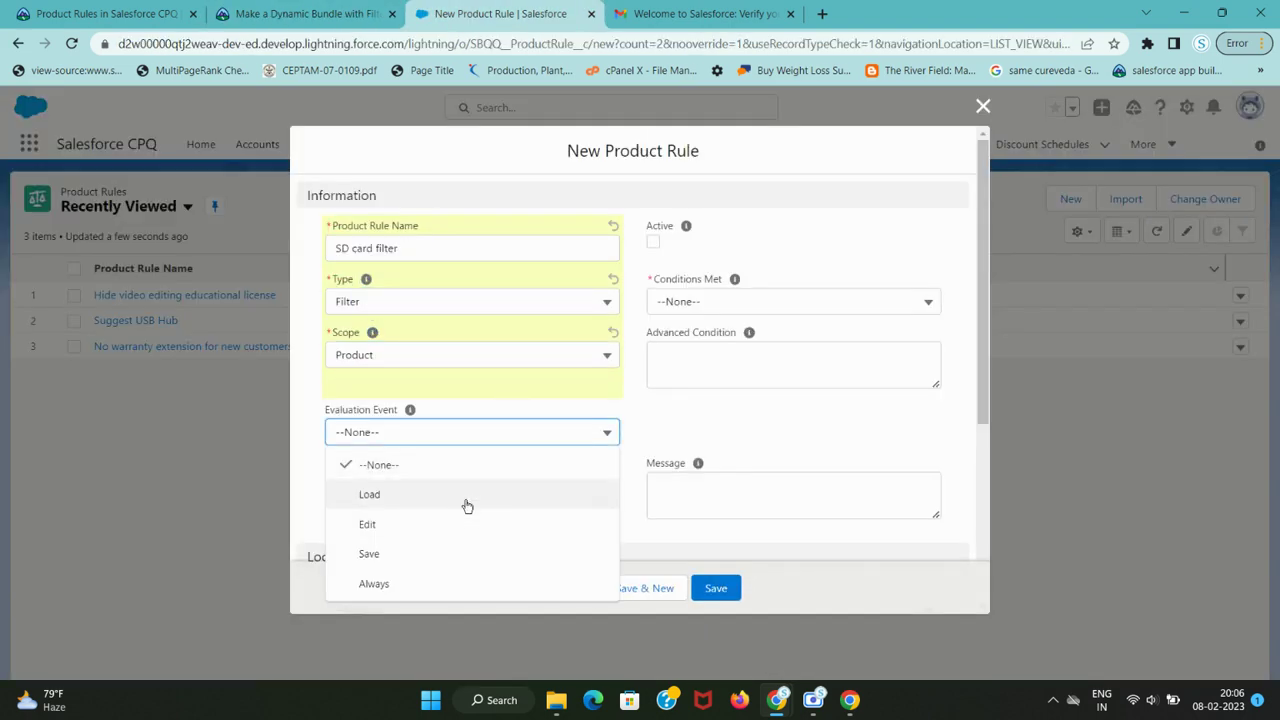
click(466, 503)
Mark the product rule as active with Conditions Met set to All, and save it
key(ctrl+shift+Tab)
double_click(257, 367)
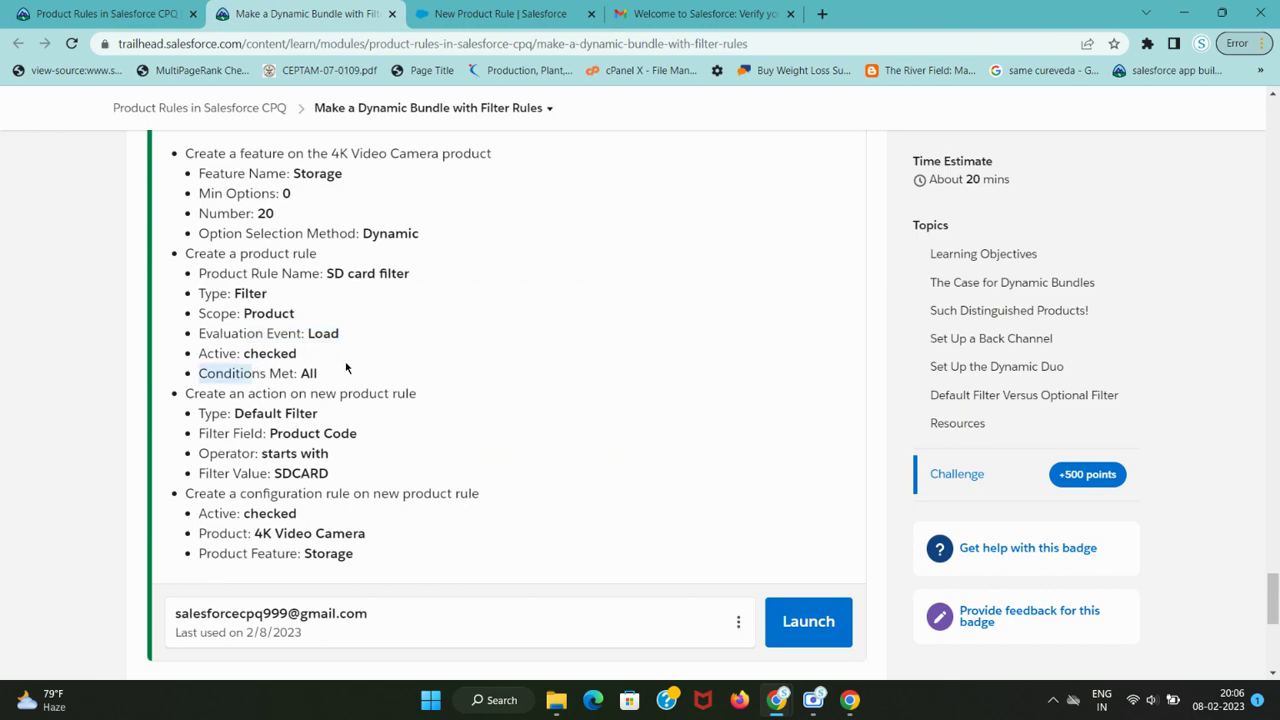
key(ctrl+Tab)
click(653, 243)
click(682, 302)
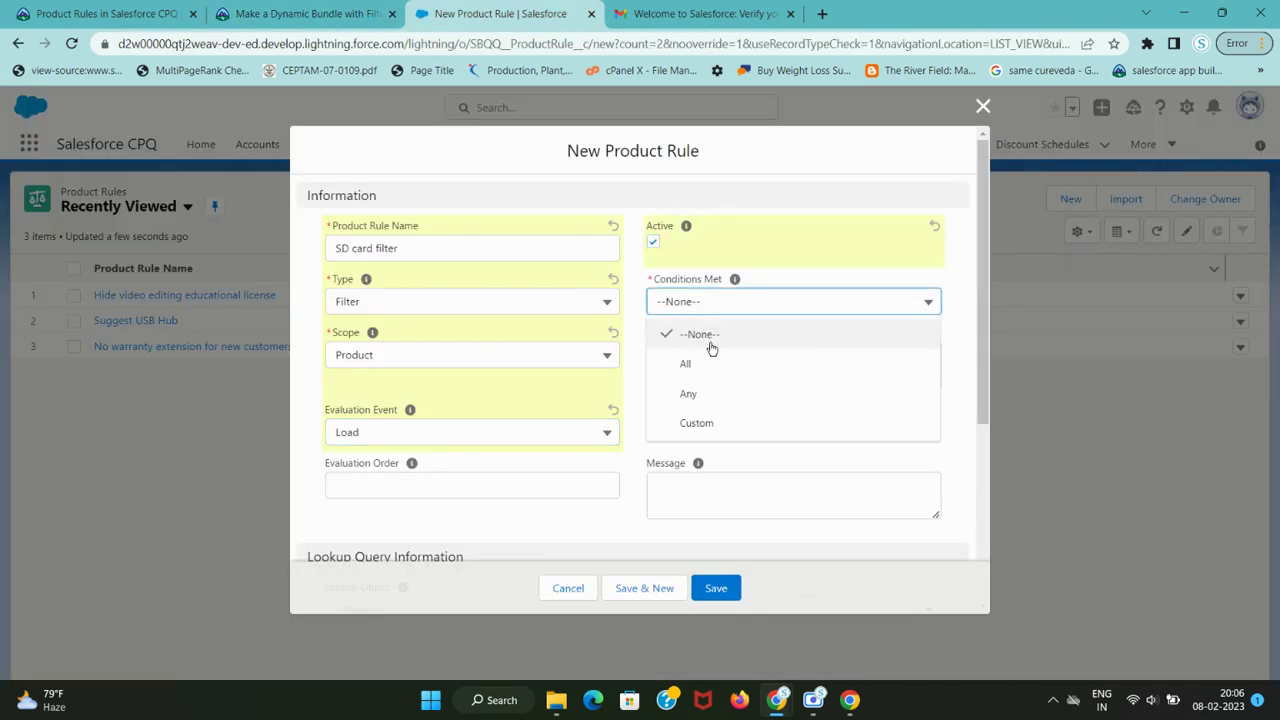
click(702, 364)
key(ctrl+shift+Tab)
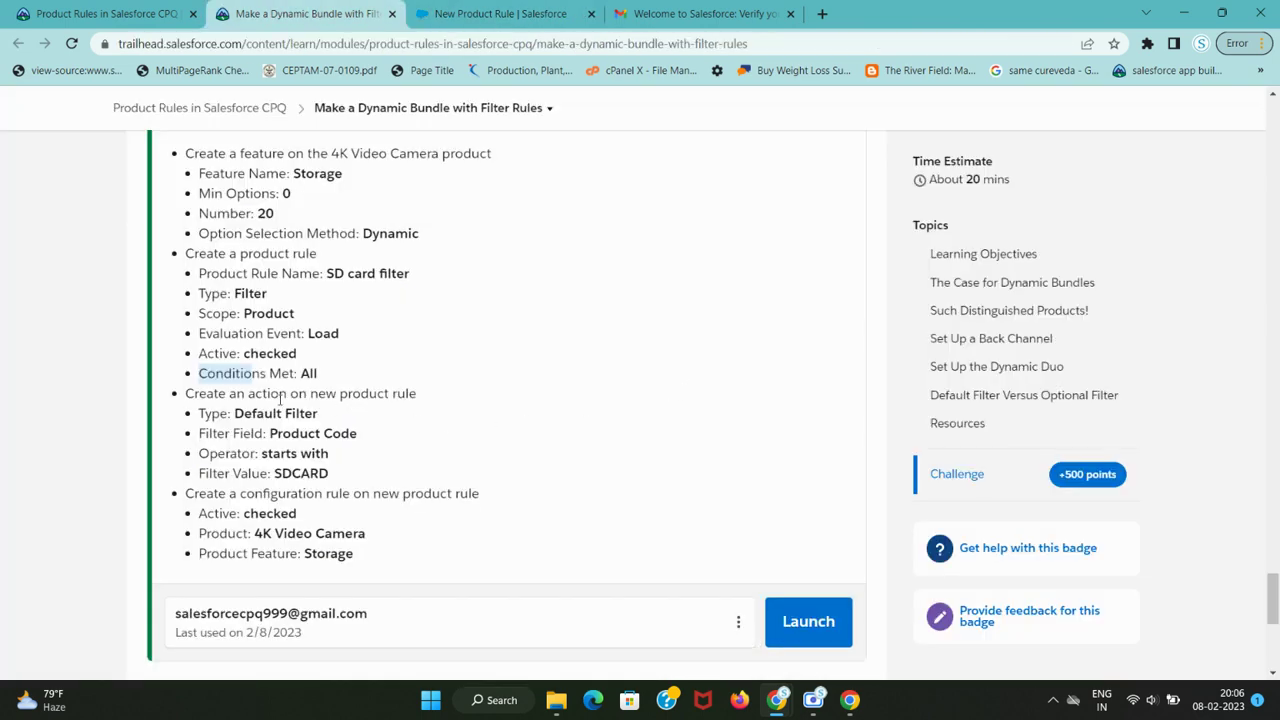
key(ctrl+Tab)
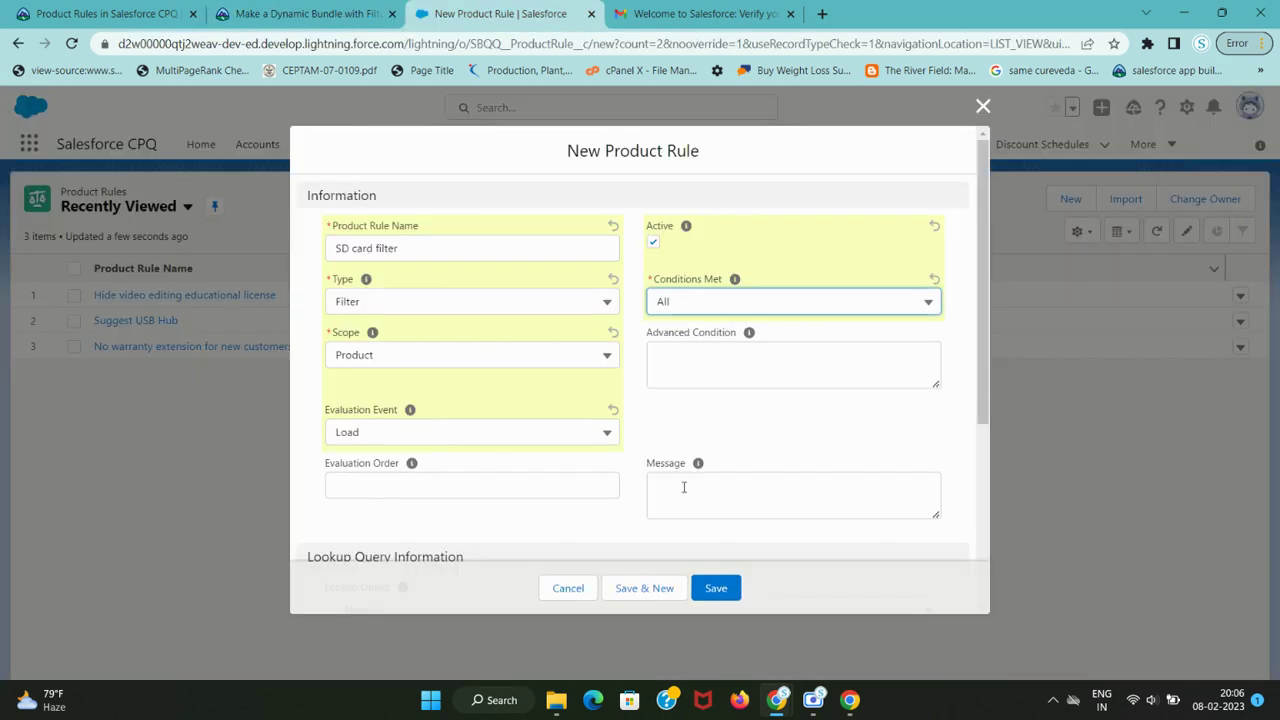
click(716, 589)
Check the action requirements in the challenge and start a new action on the SD card filter rule
key(ctrl+shift+Tab)
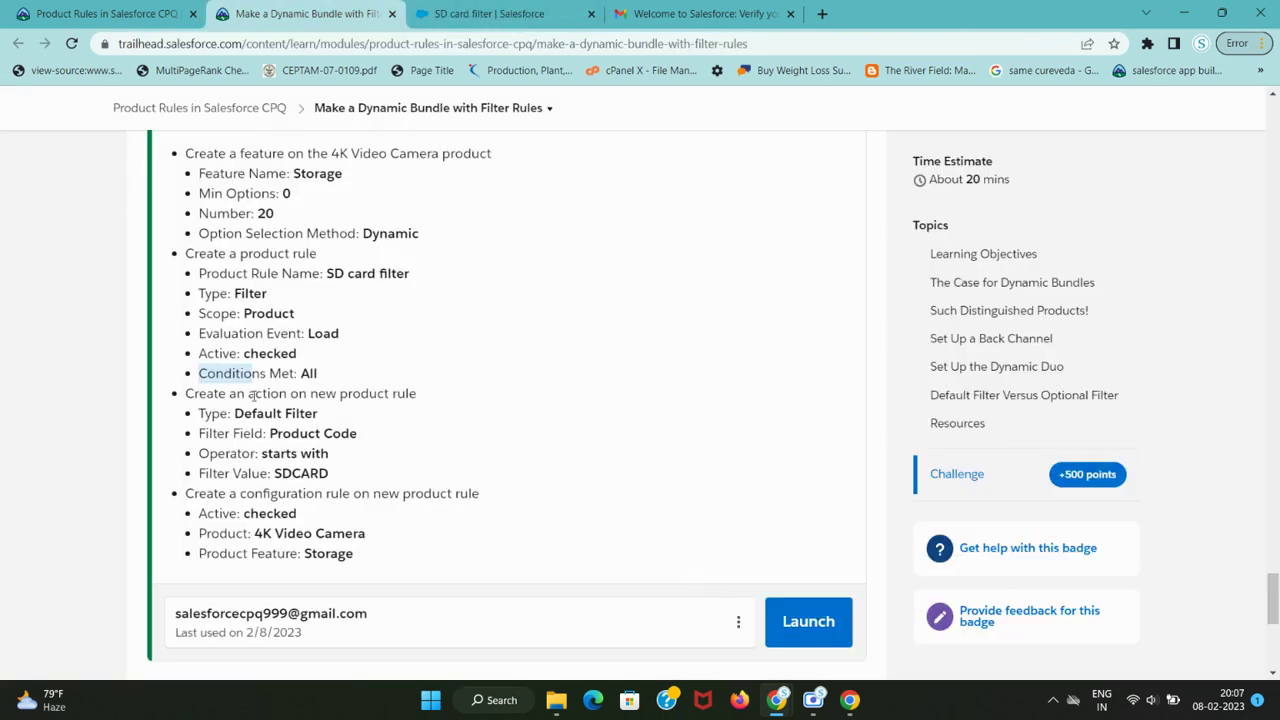
drag(250, 394, 428, 413)
click(428, 413)
key(ctrl+Tab)
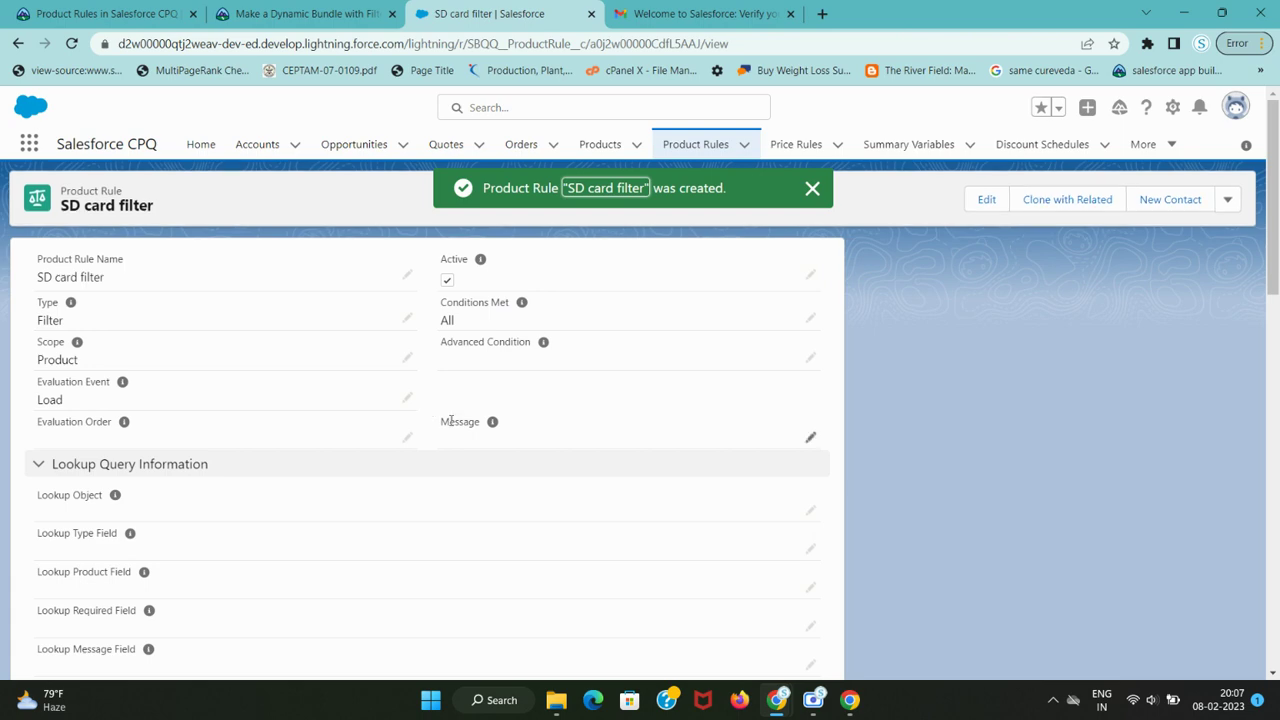
scroll(437, 450, down, 10)
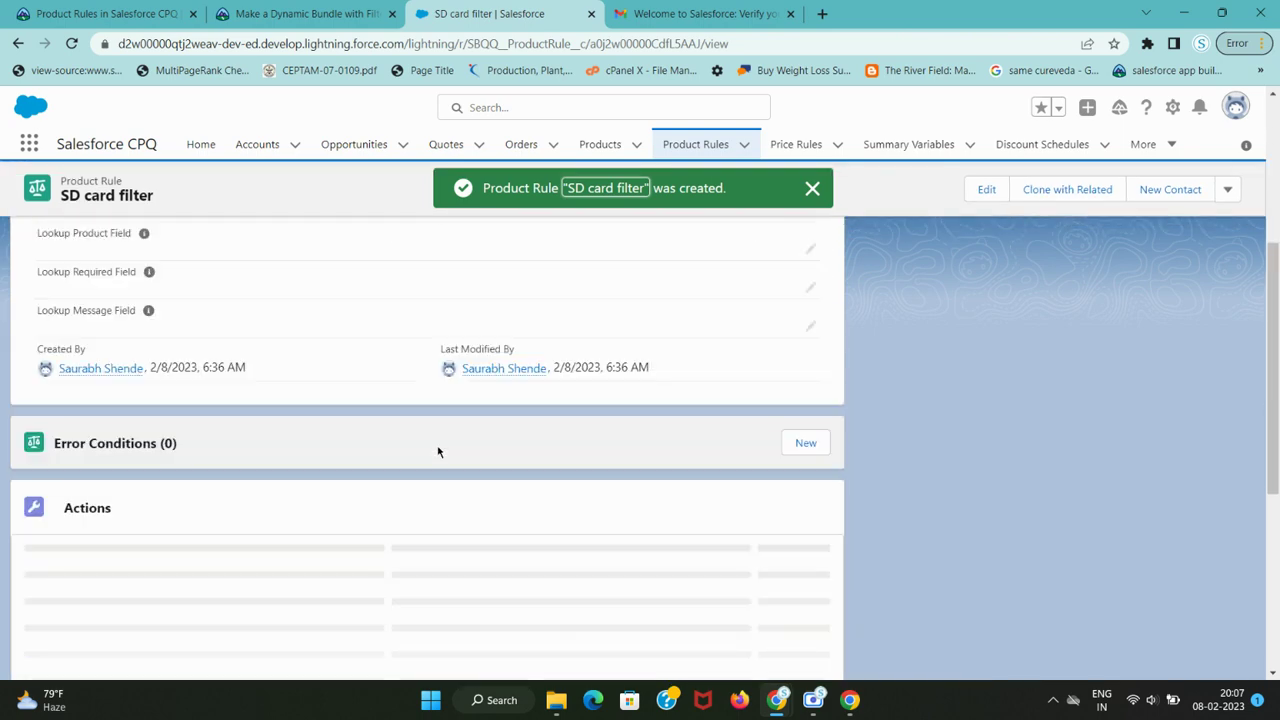
scroll(437, 452, up, 5)
scroll(437, 452, down, 3)
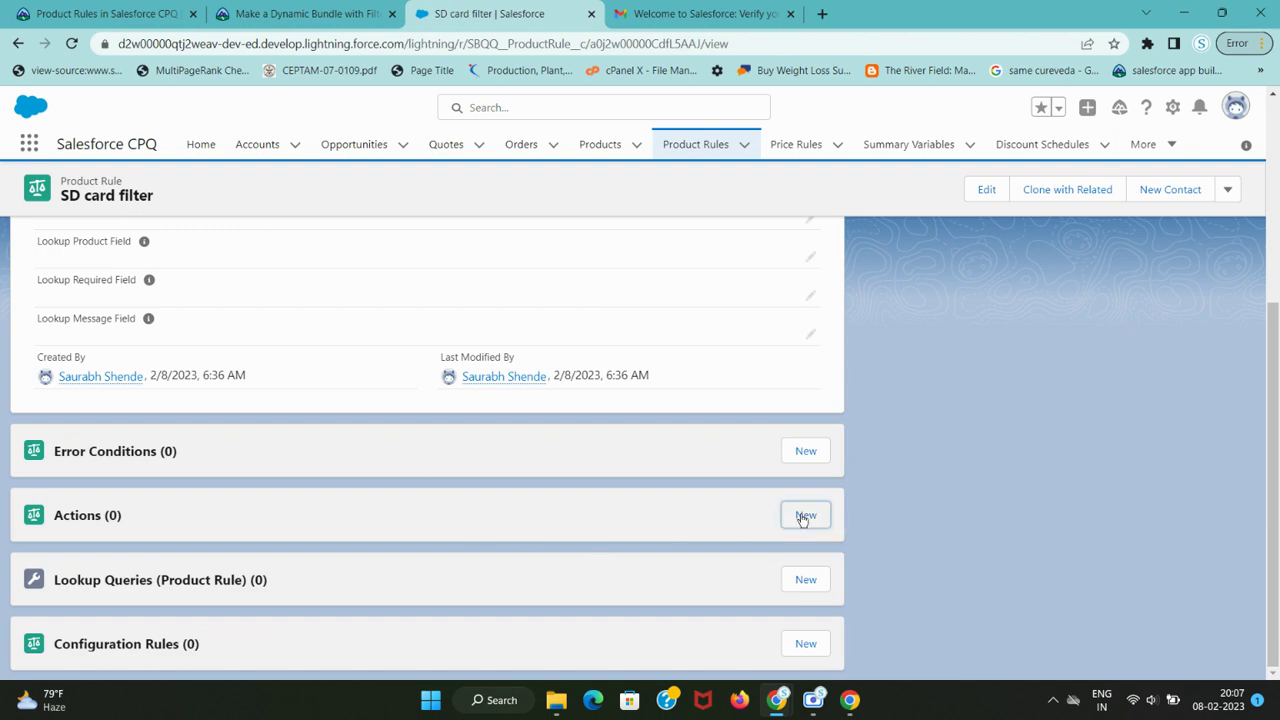
click(806, 515)
Look up the required action type in the challenge and set the new product action's Type to Default Filter
key(ctrl+shift+Tab)
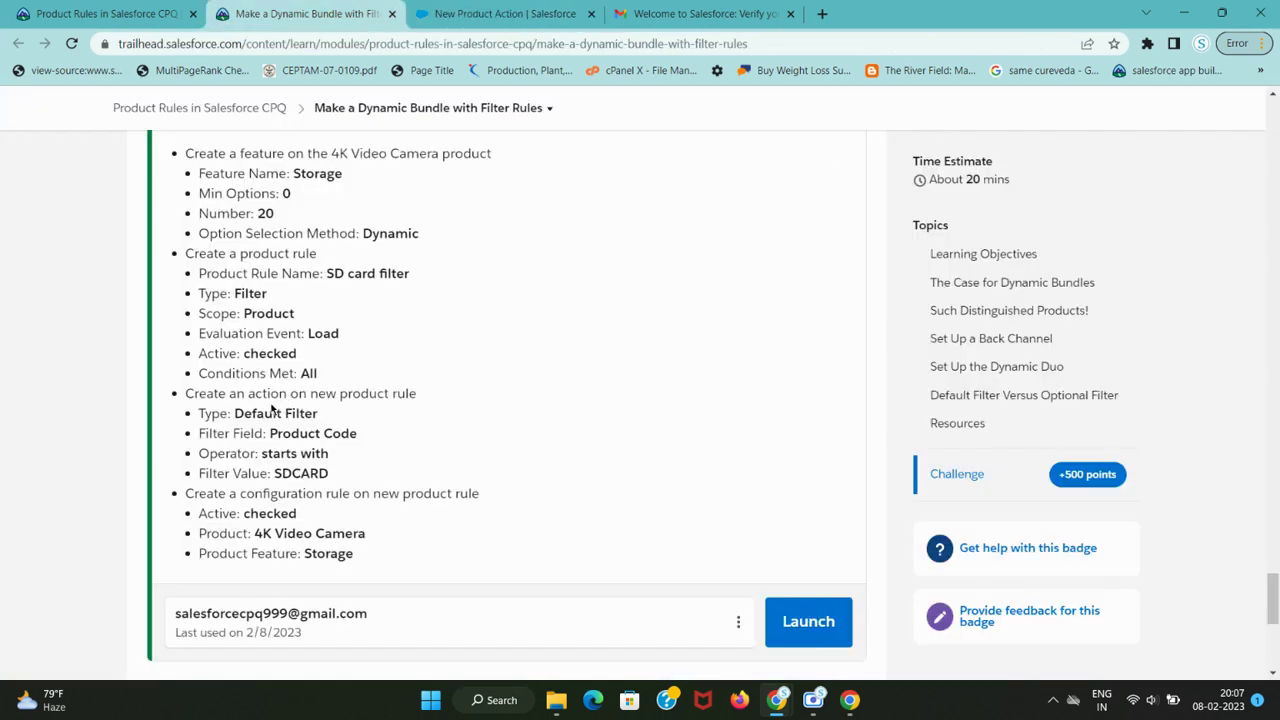
drag(235, 413, 348, 424)
key(ctrl+Tab)
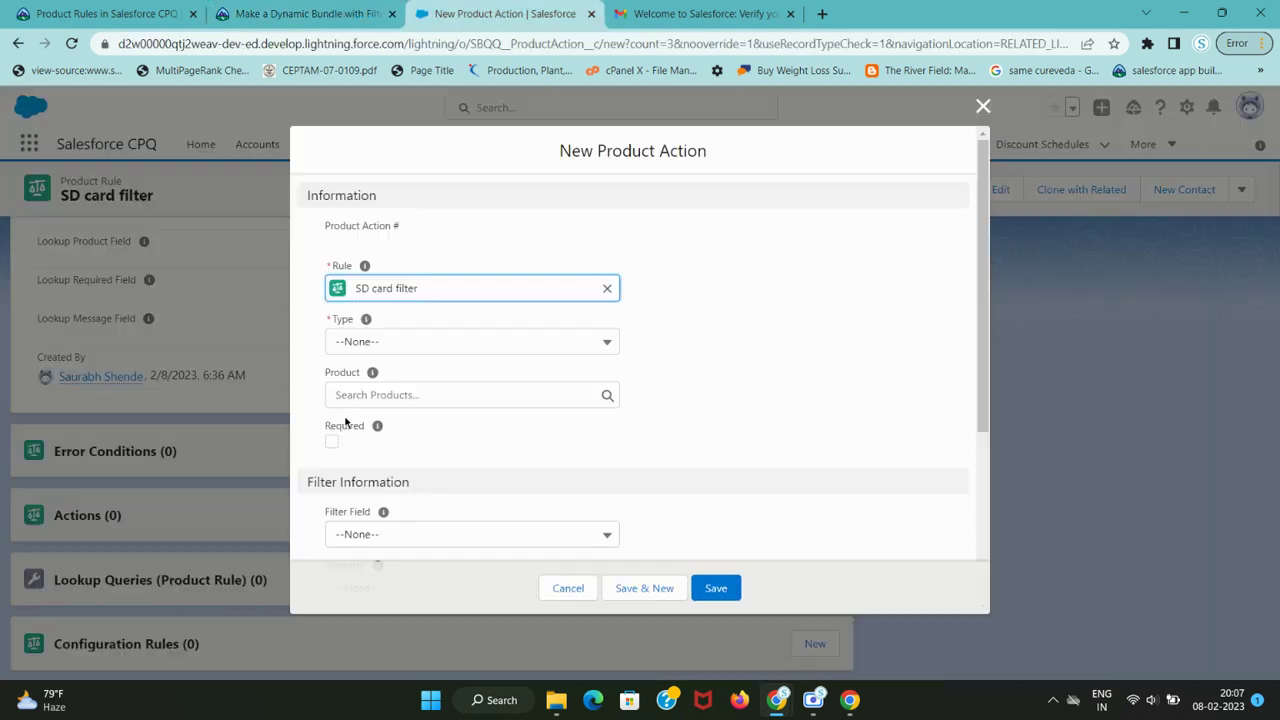
click(451, 342)
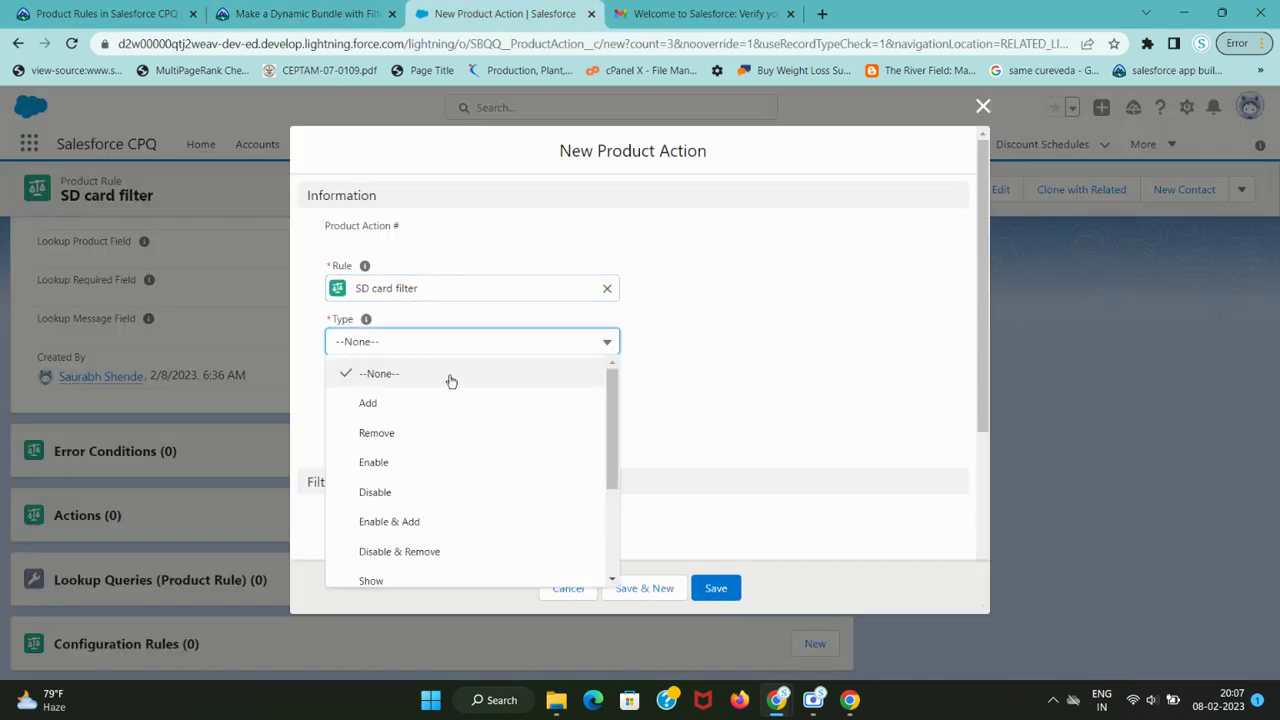
scroll(451, 490, down, 3)
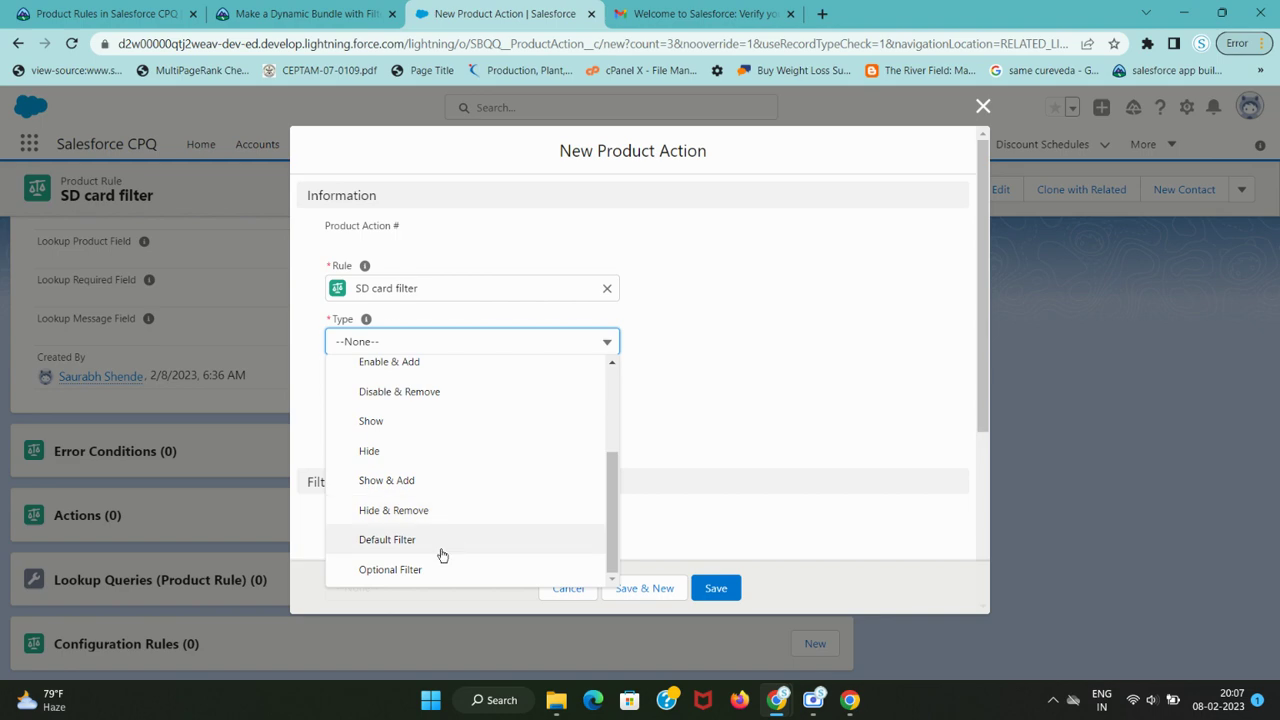
click(437, 545)
key(ctrl+shift+Tab)
drag(270, 434, 348, 434)
key(ctrl+c)
key(ctrl+Tab)
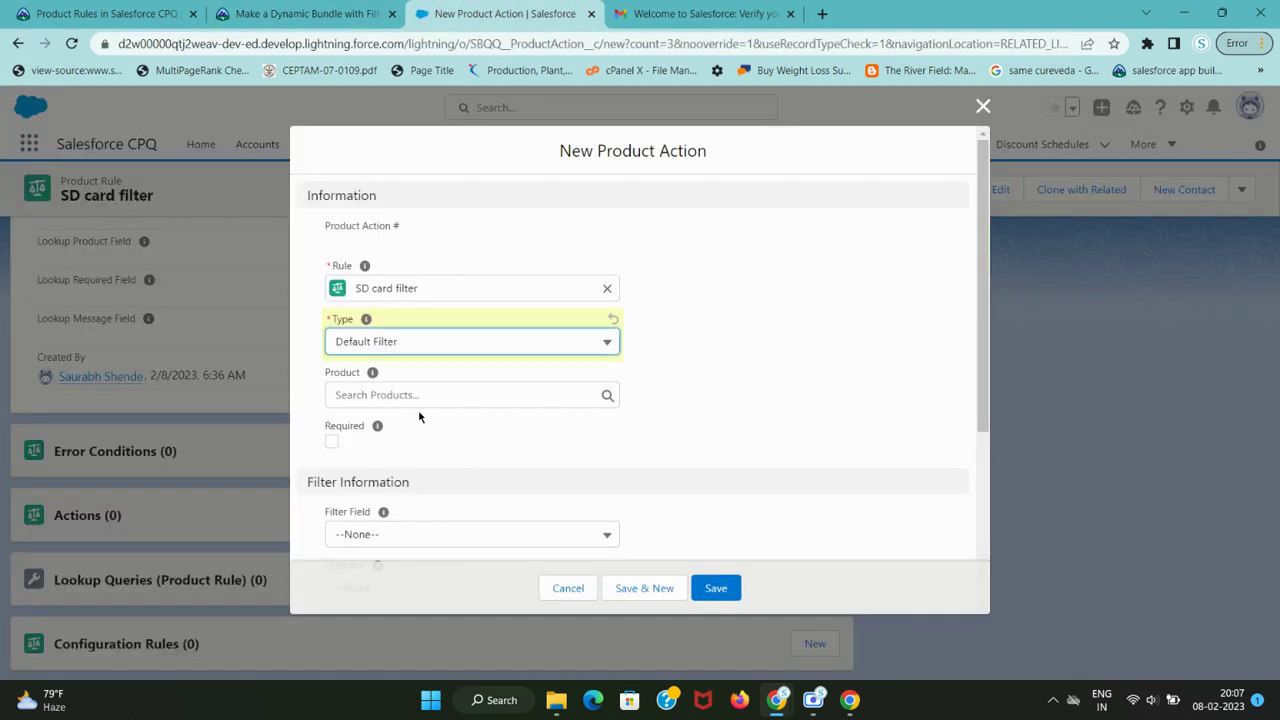
click(410, 396)
key(ctrl+v)
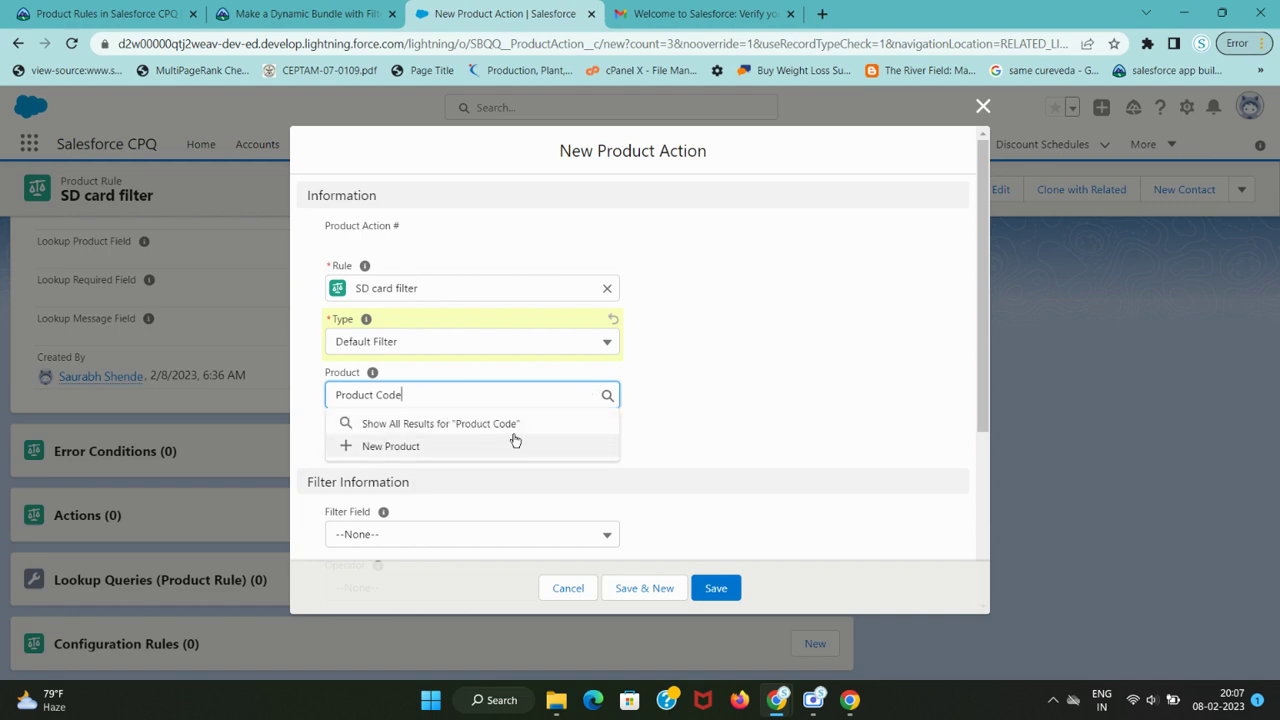
key(ctrl+a)
key(BackSpace)
click(674, 396)
Recheck the challenge's action requirements and set the product action's Filter Field to Product Code
key(ctrl+shift+Tab)
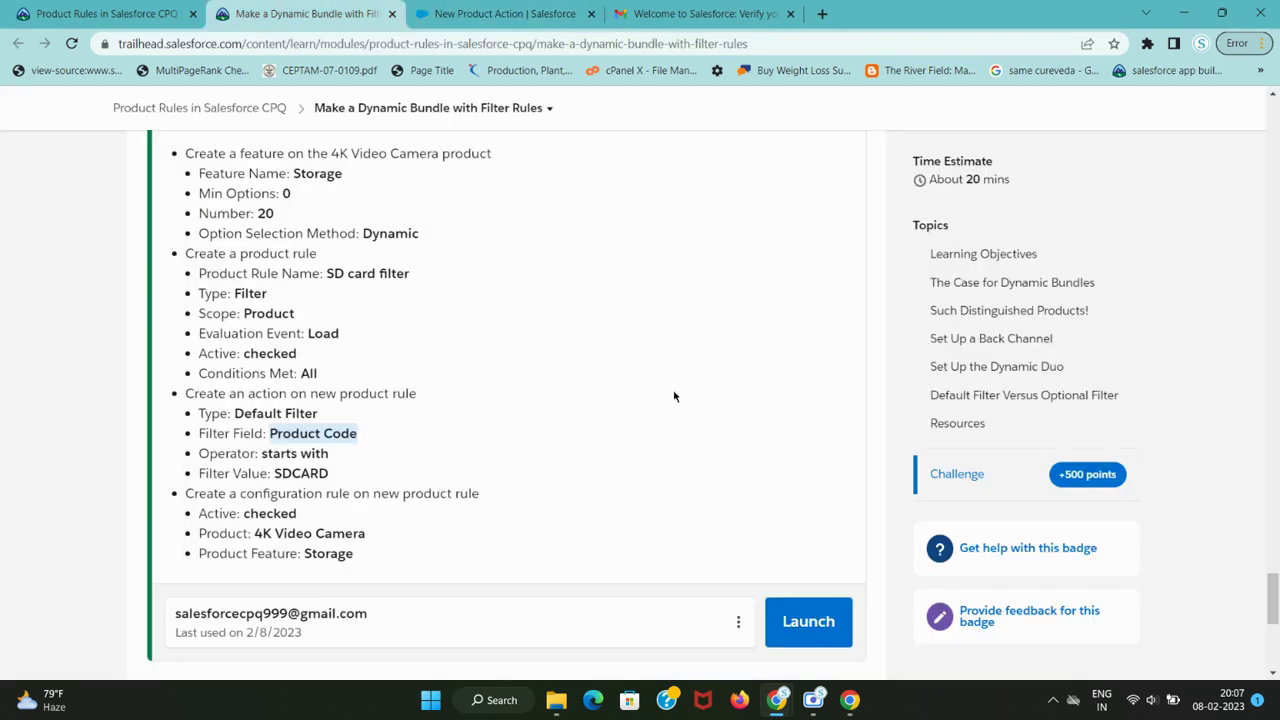
key(ctrl+Tab)
scroll(640, 400, down, 2)
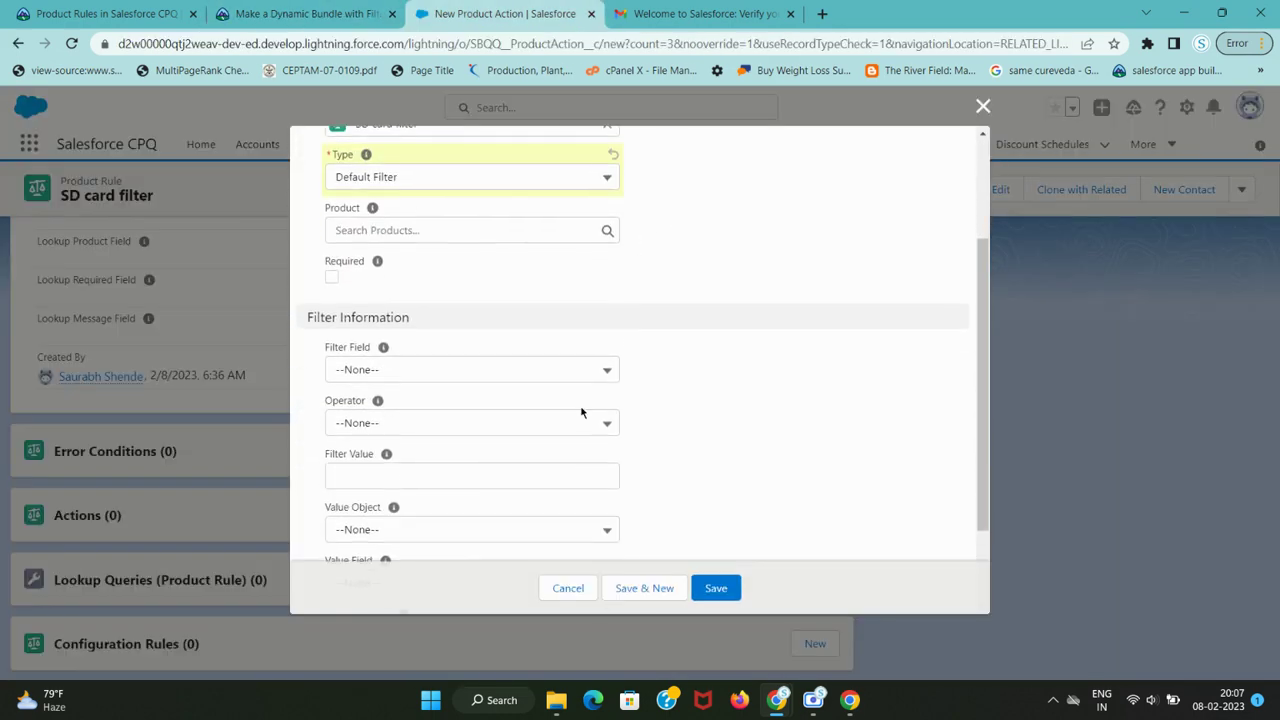
click(514, 374)
click(451, 430)
Set the product action's Operator to starts with and return to the challenge instructions
key(ctrl+shift+Tab)
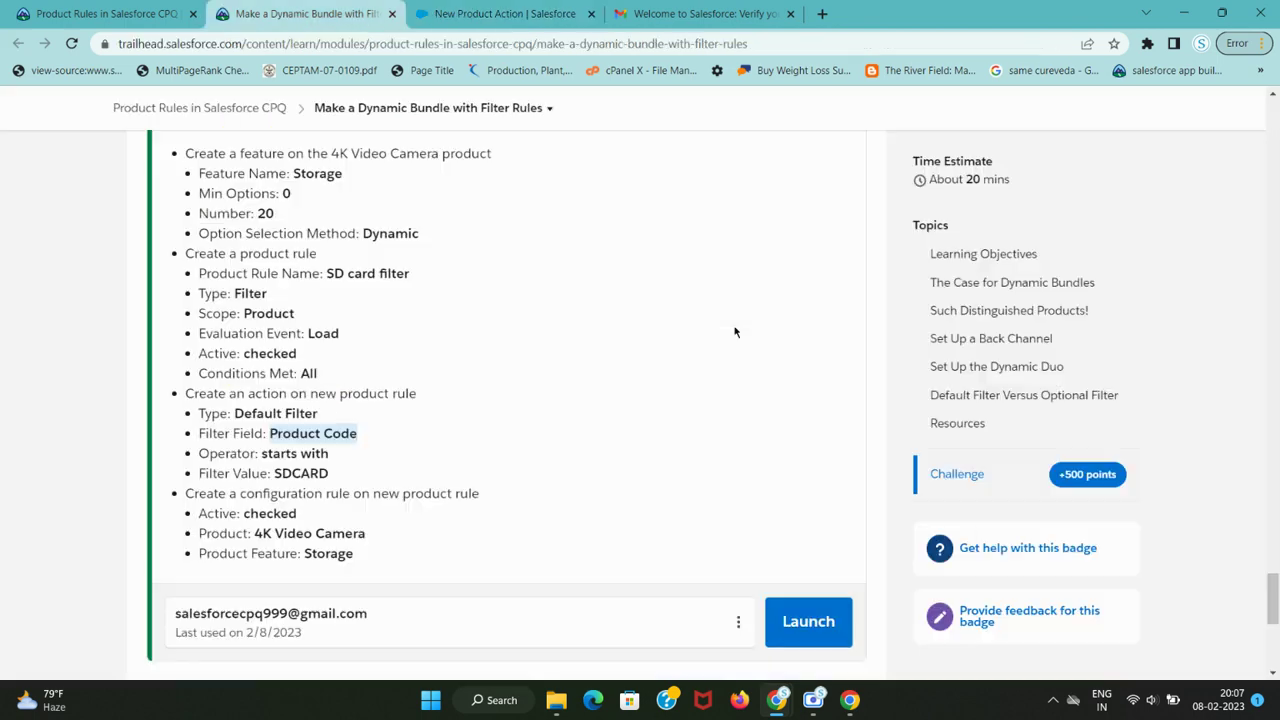
key(ctrl+Tab)
scroll(677, 363, down, 2)
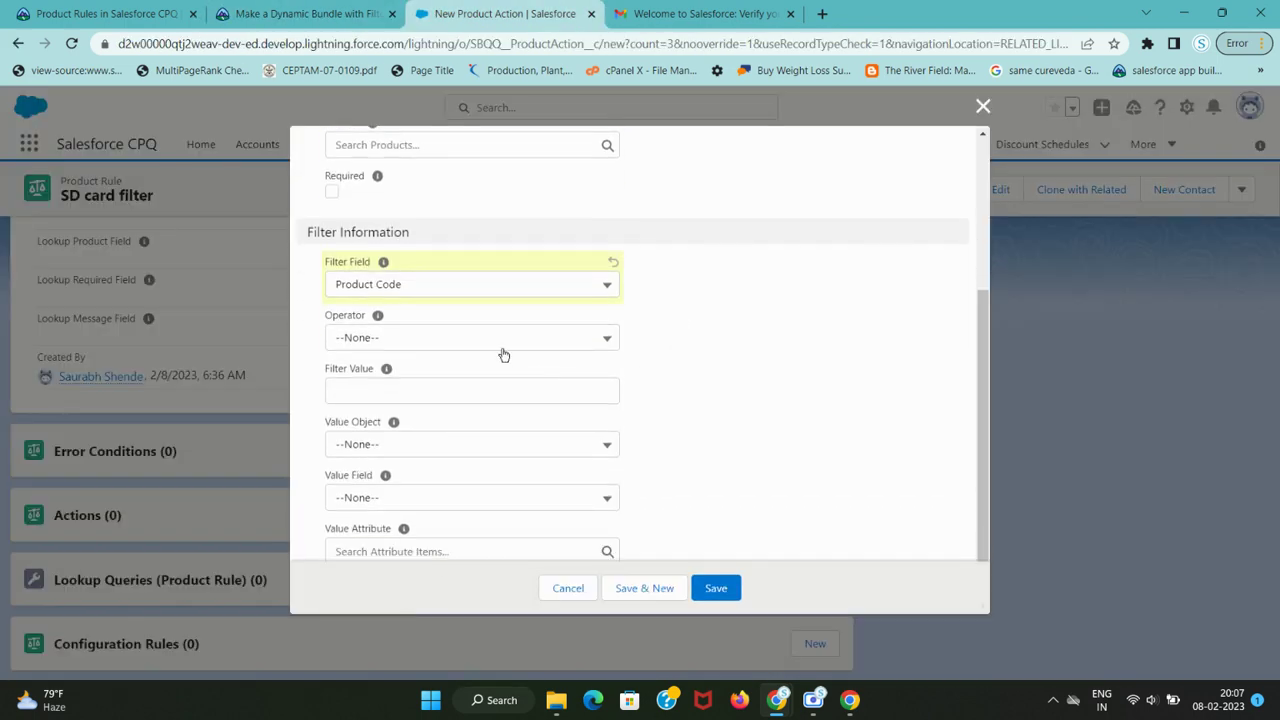
click(490, 338)
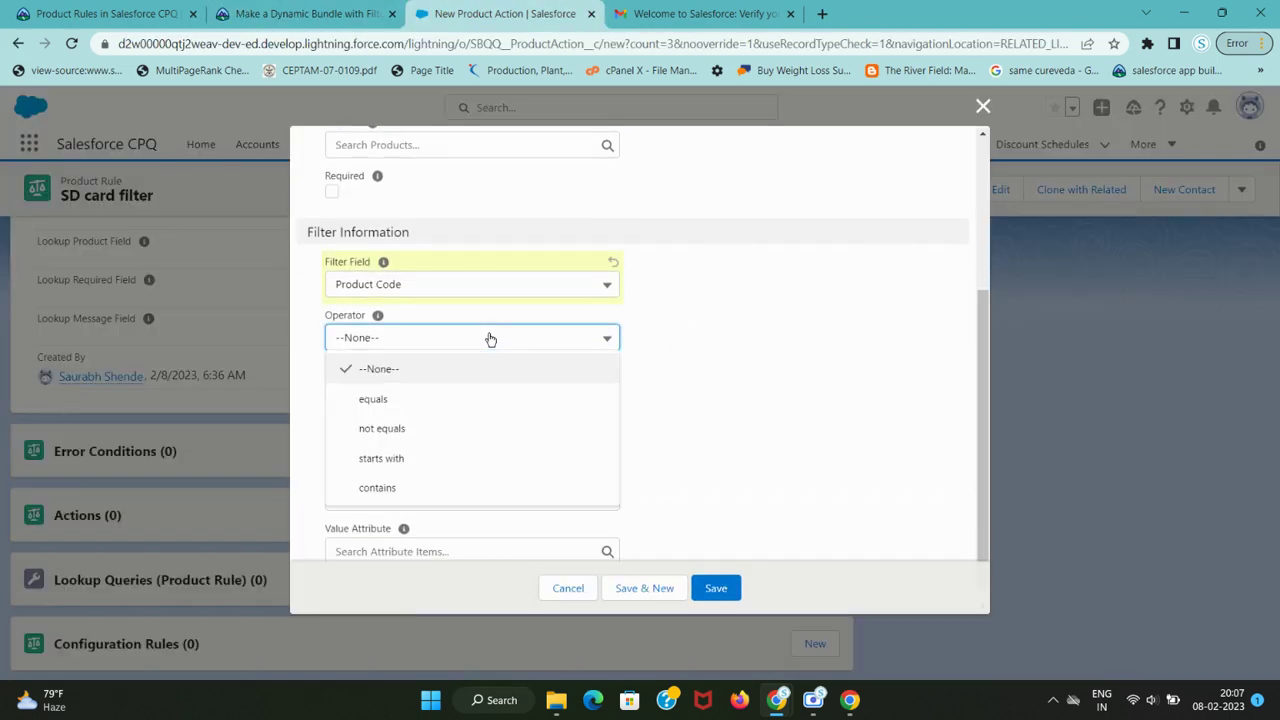
click(447, 460)
key(ctrl+shift+Tab)
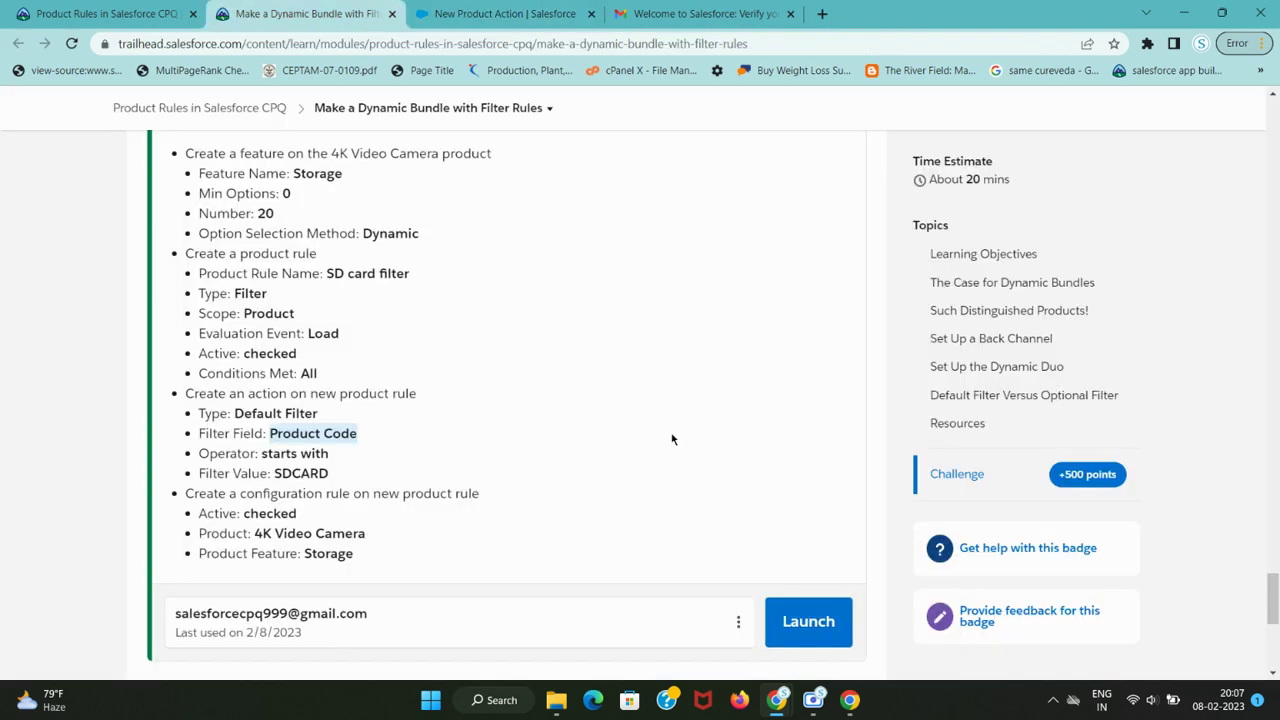
Copy the filter value from the challenge, set the product action's Filter Value to SDCARD and save the action
key(ctrl+Tab)
key(ctrl+shift+Tab)
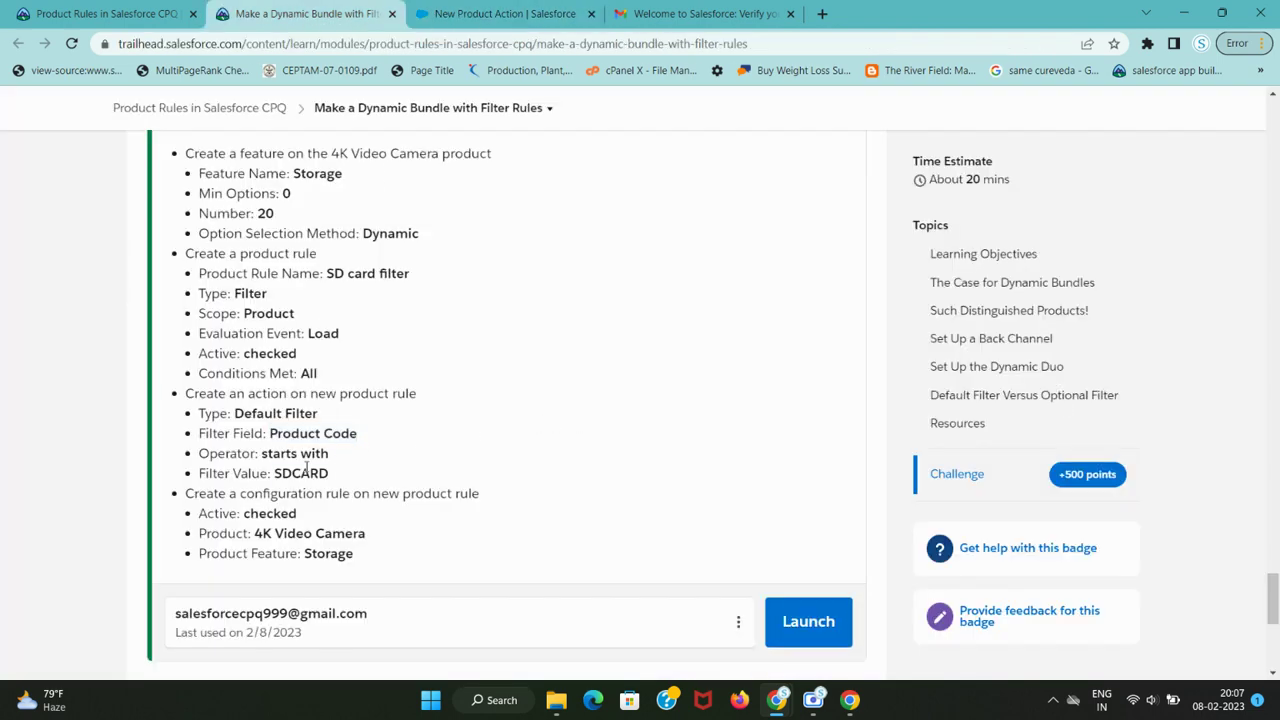
triple_click(308, 467)
double_click(316, 473)
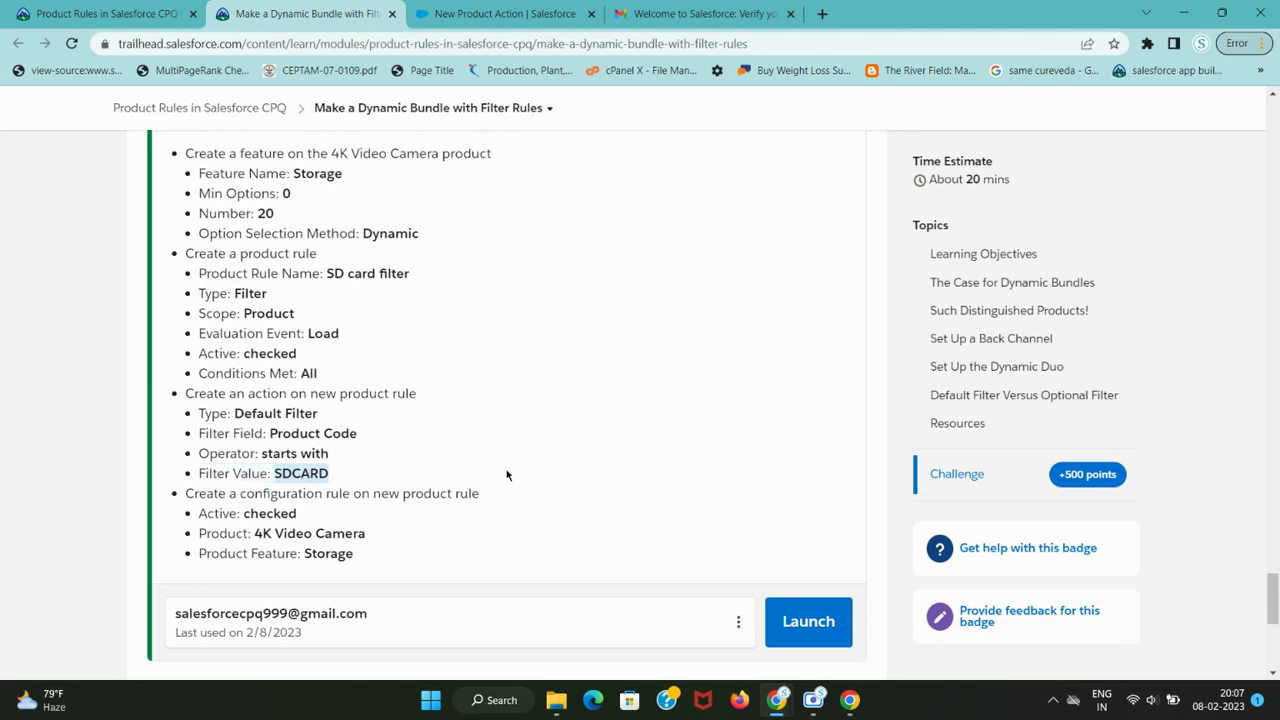
key(ctrl+Tab)
click(423, 394)
key(ctrl+v)
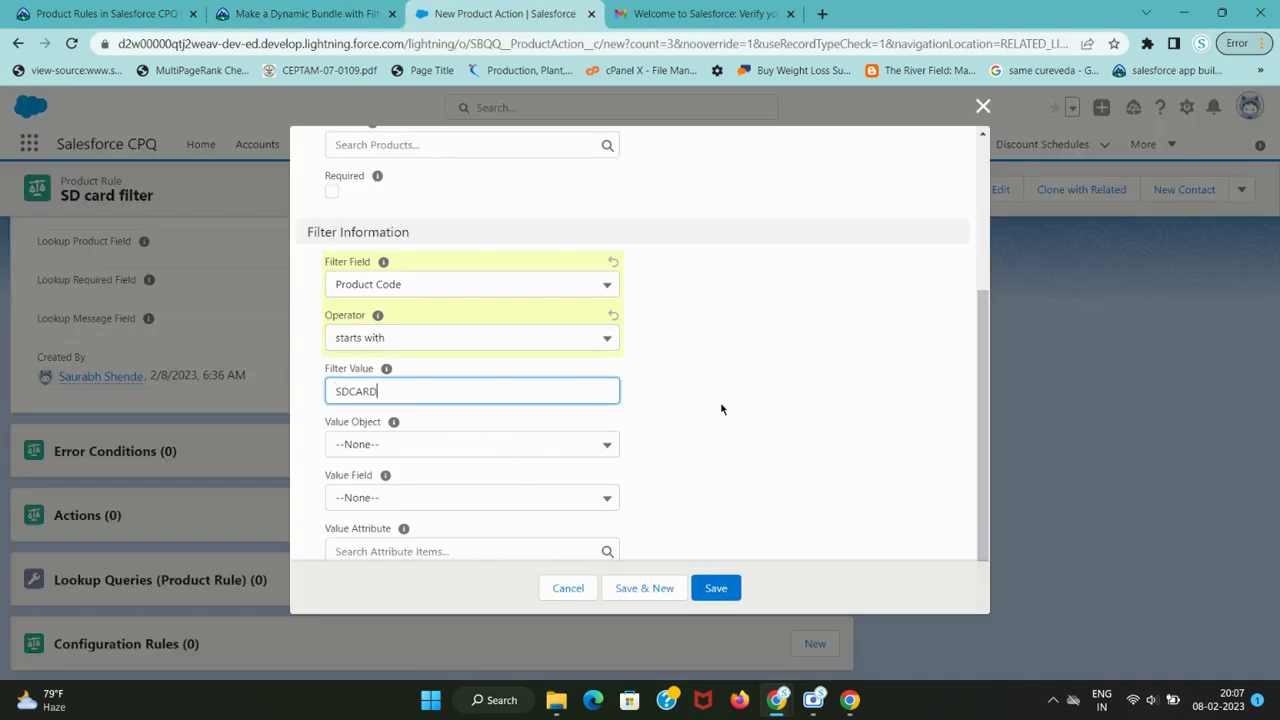
click(666, 402)
key(ctrl+shift+Tab)
key(ctrl+Tab)
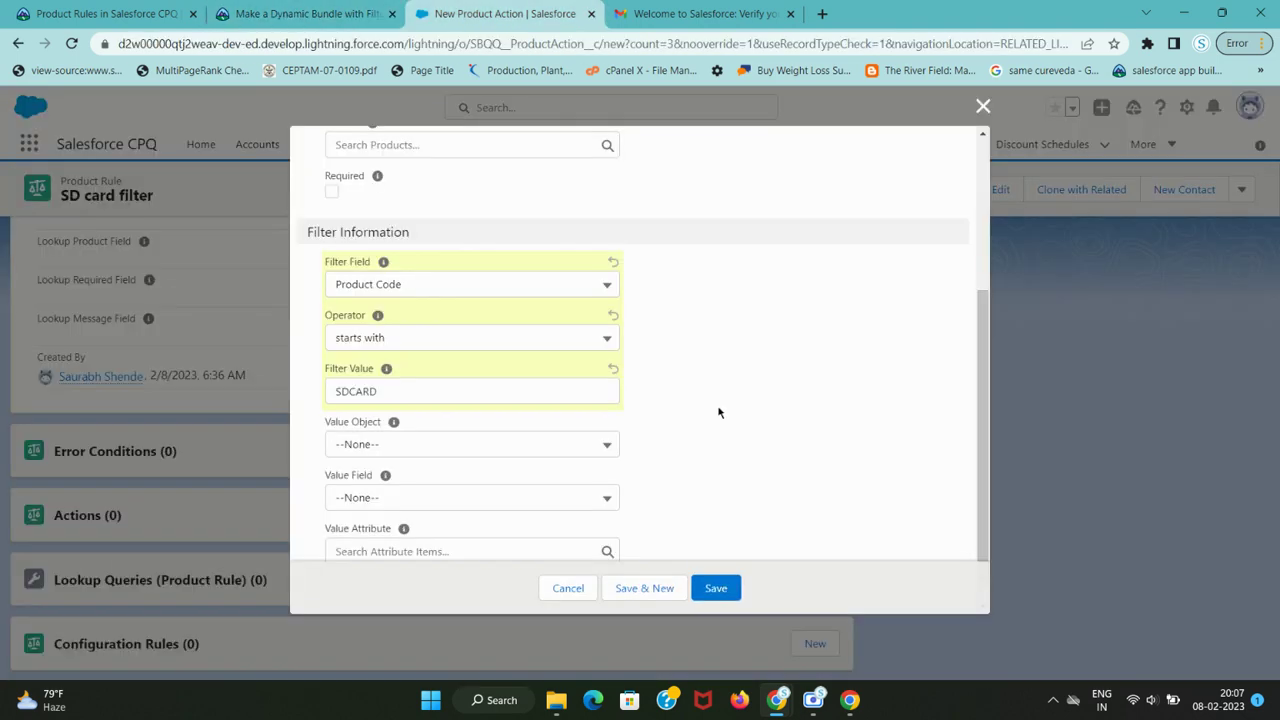
click(709, 592)
Check the challenge's configuration rule requirements, start a new configuration rule on the SD card filter rule and mark it Active
key(ctrl+shift+Tab)
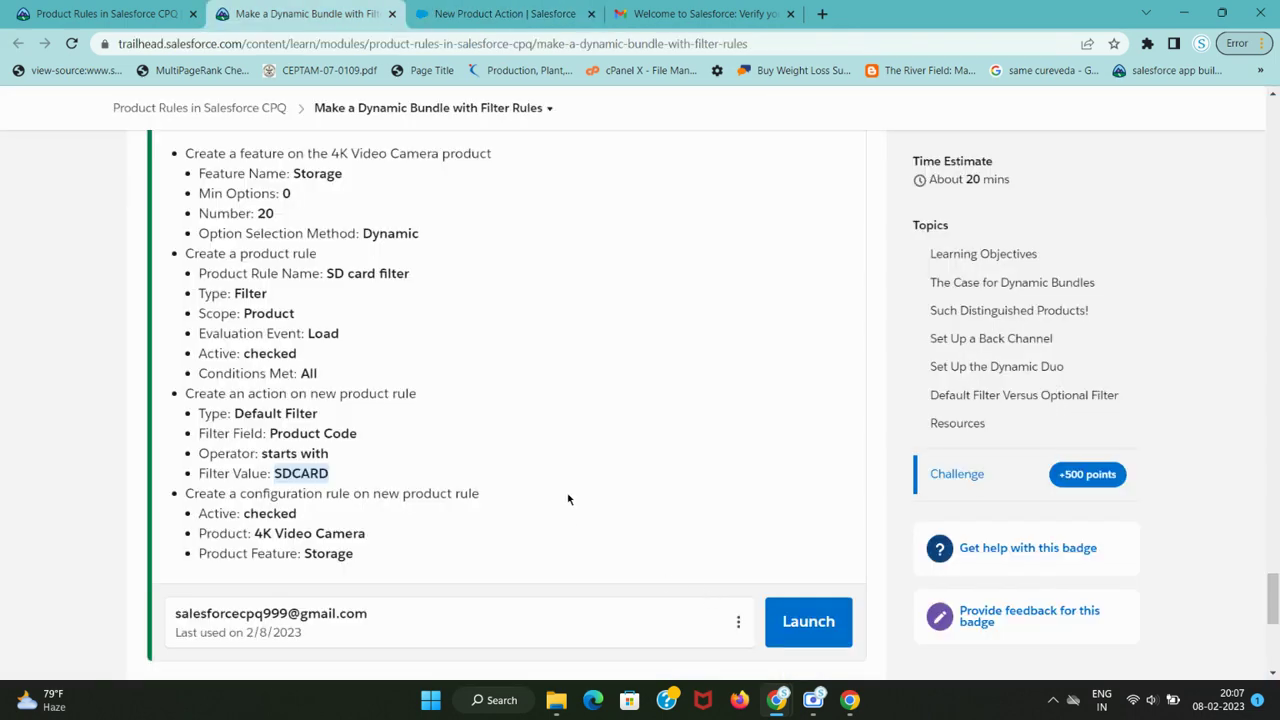
drag(241, 494, 384, 494)
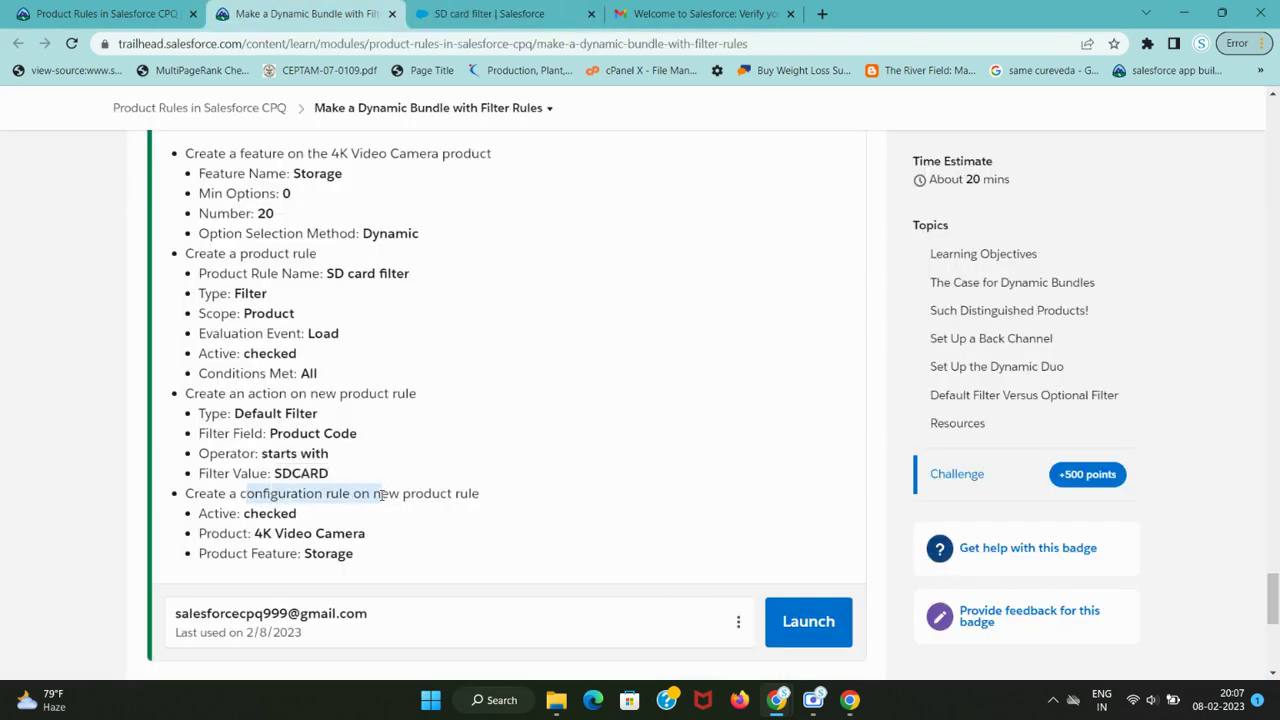
key(ctrl+Tab)
scroll(481, 453, down, 1)
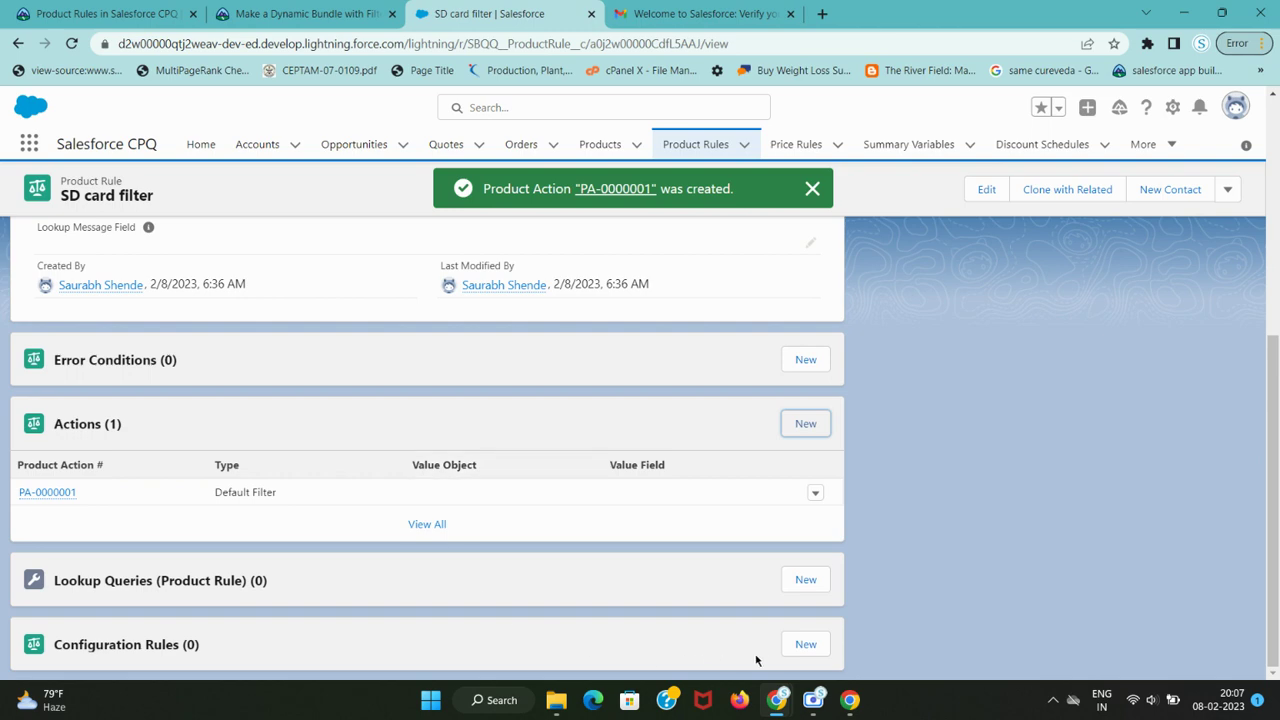
click(799, 647)
key(ctrl+shift+Tab)
scroll(590, 554, down, 1)
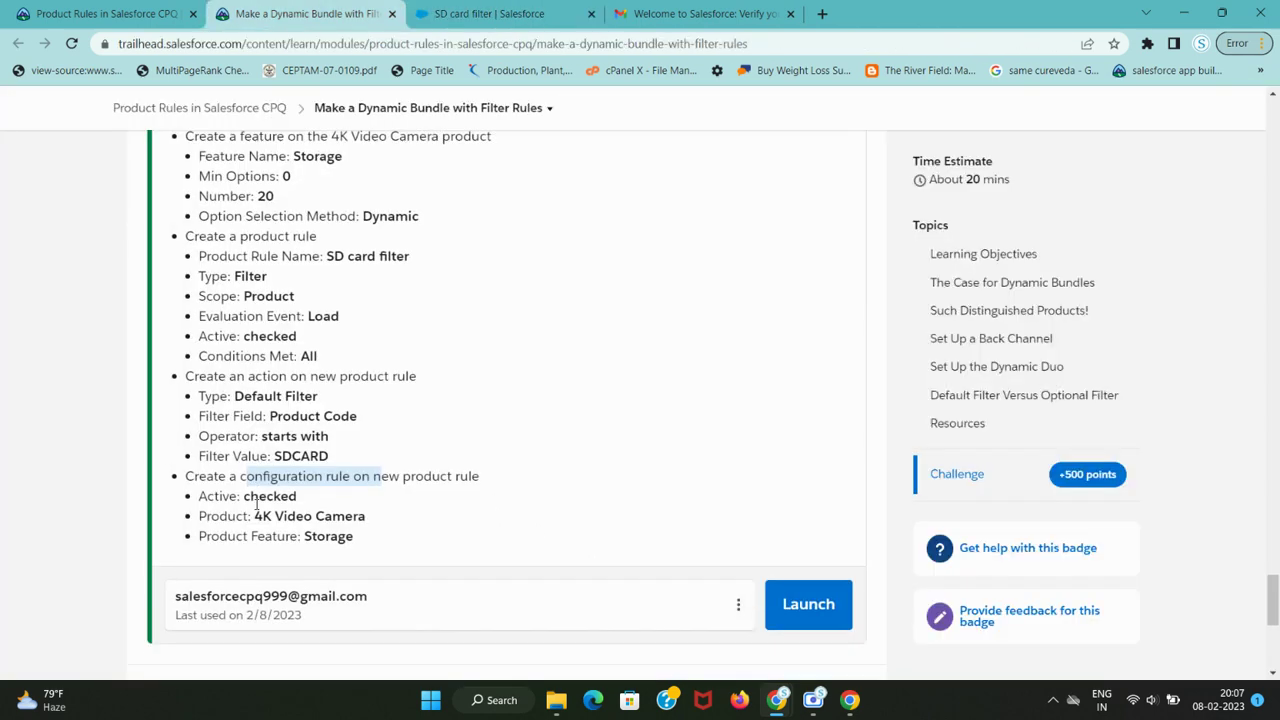
drag(244, 432, 311, 443)
key(ctrl+Tab)
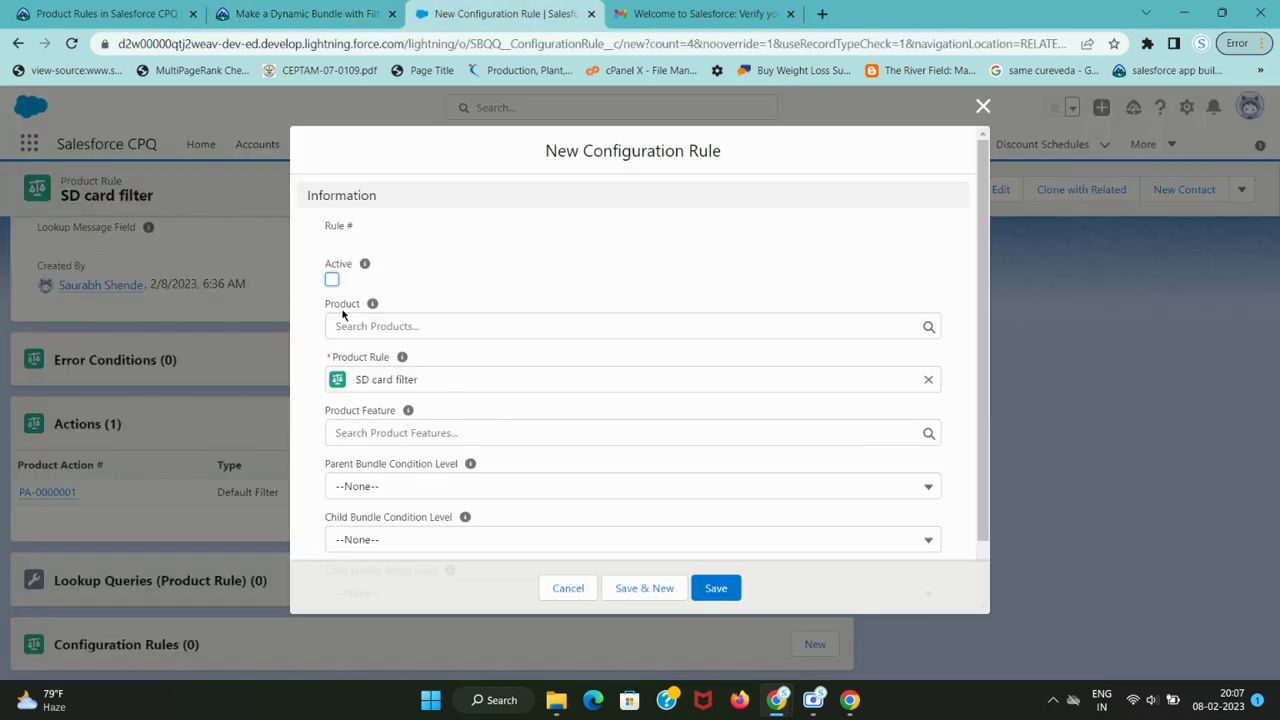
click(331, 281)
Copy the product name from the challenge and set the configuration rule's Product to 4K Video Camera
key(ctrl+shift+Tab)
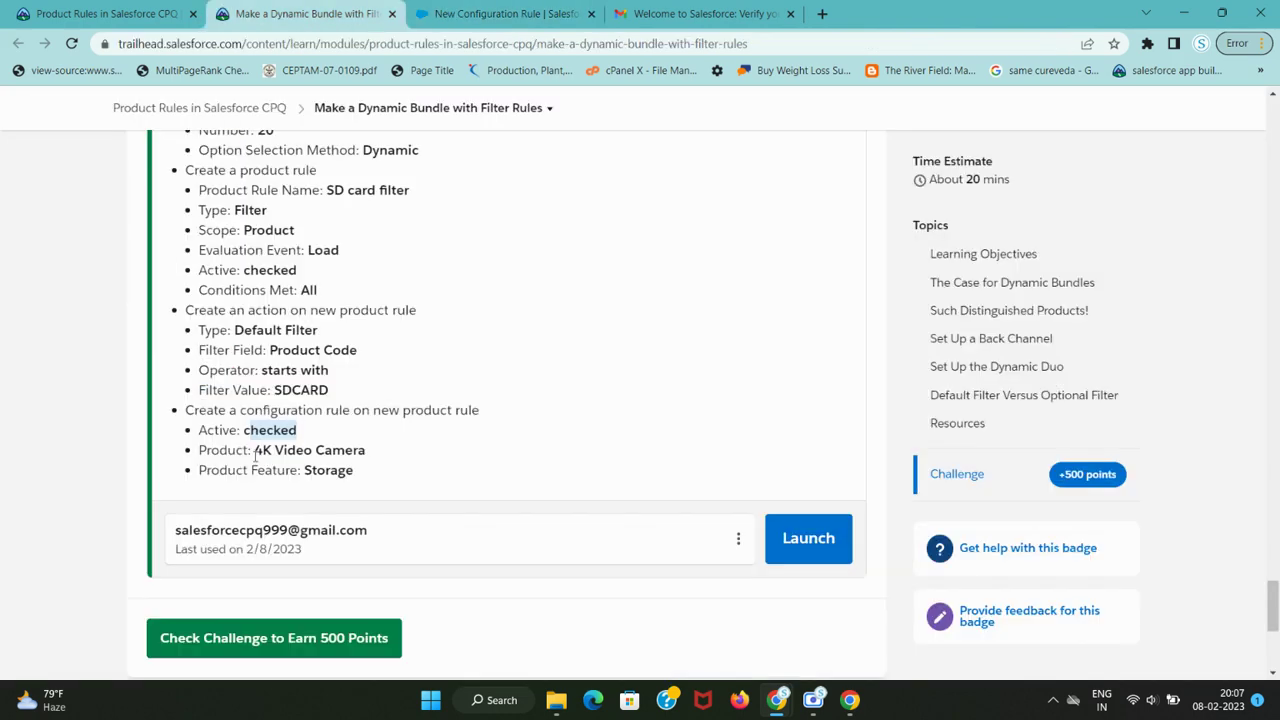
drag(256, 452, 400, 459)
key(ctrl+c)
key(ctrl+Tab)
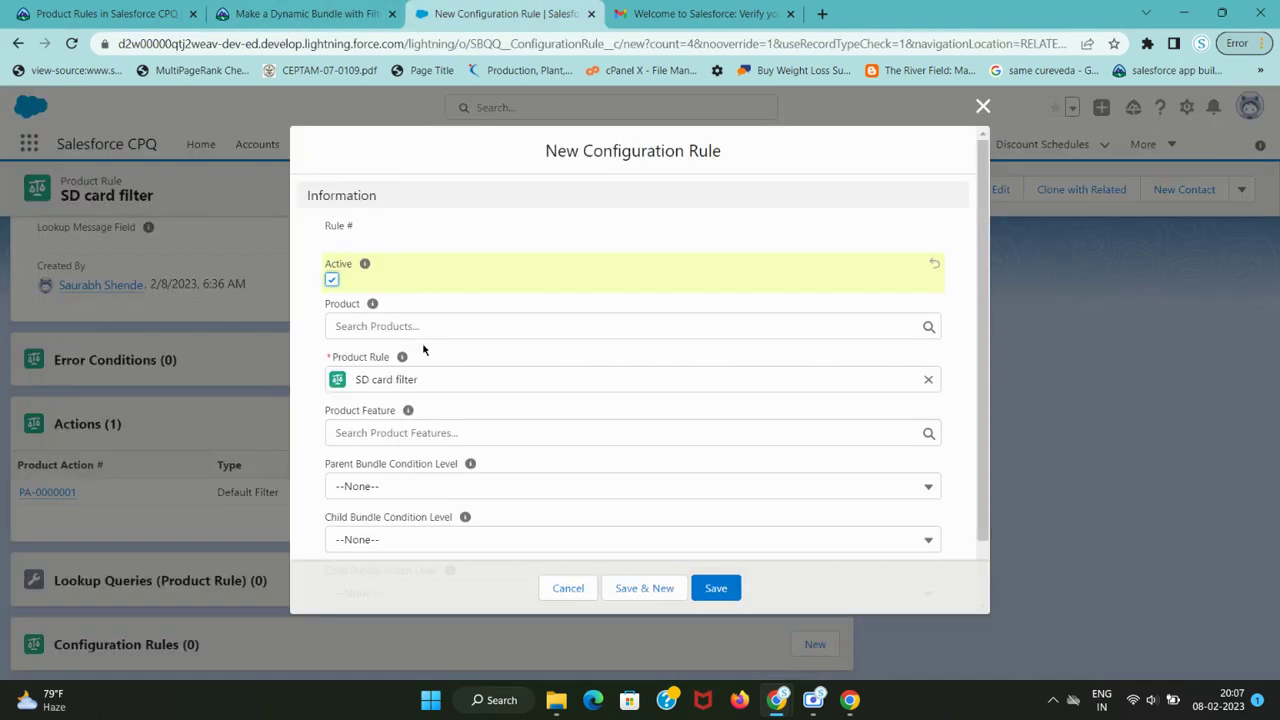
click(413, 328)
key(ctrl+v)
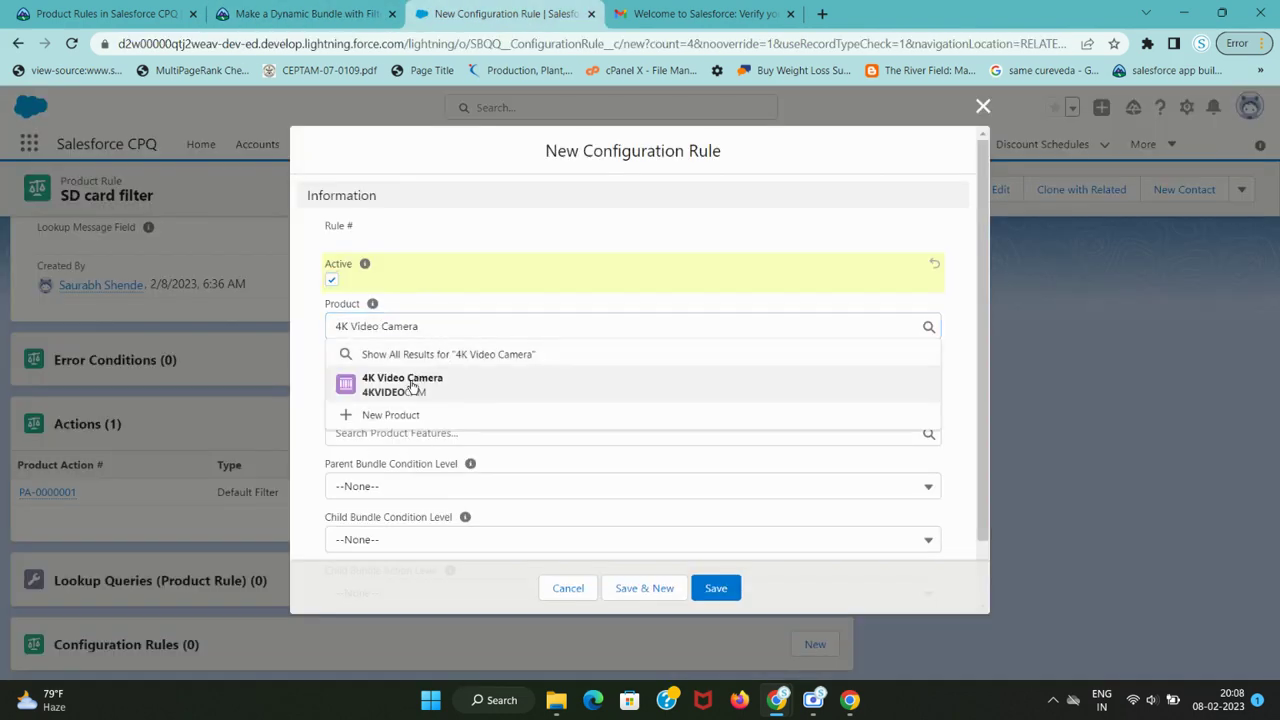
click(430, 377)
Copy the feature name from the challenge, set the configuration rule's Product Feature to Storage and save the rule
key(ctrl+shift+Tab)
drag(303, 470, 386, 477)
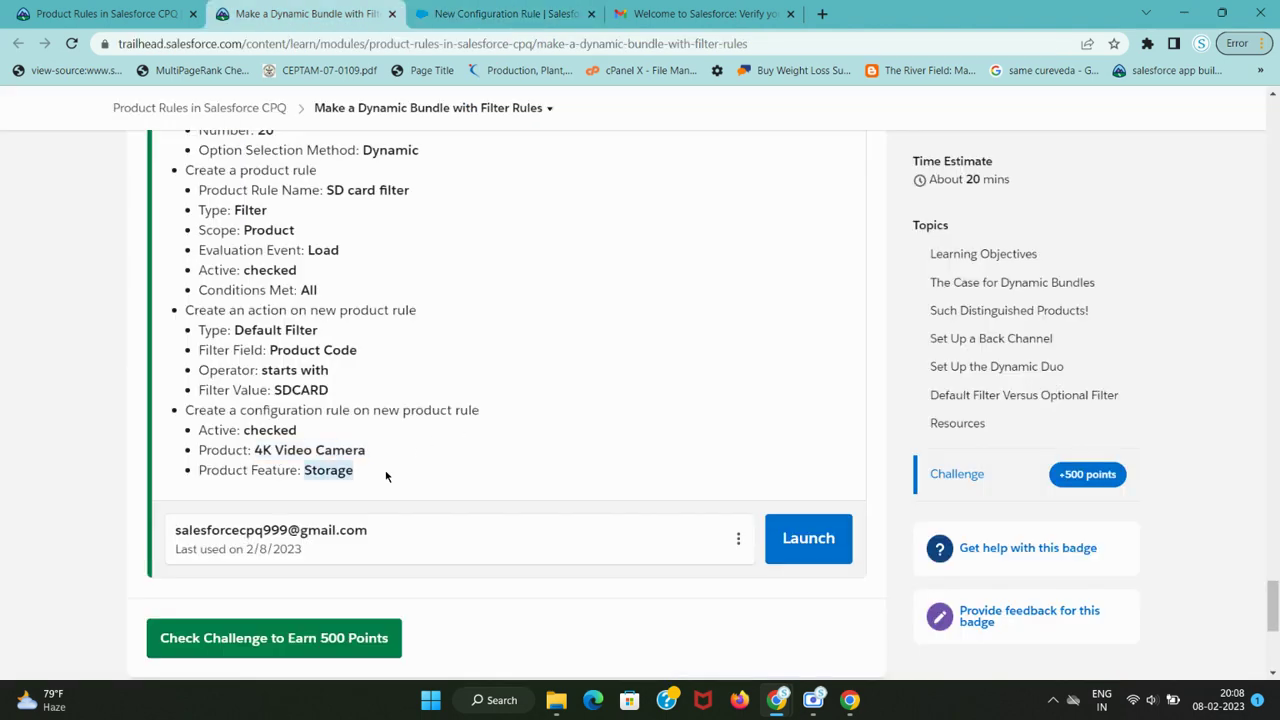
key(ctrl+c)
key(ctrl+Tab)
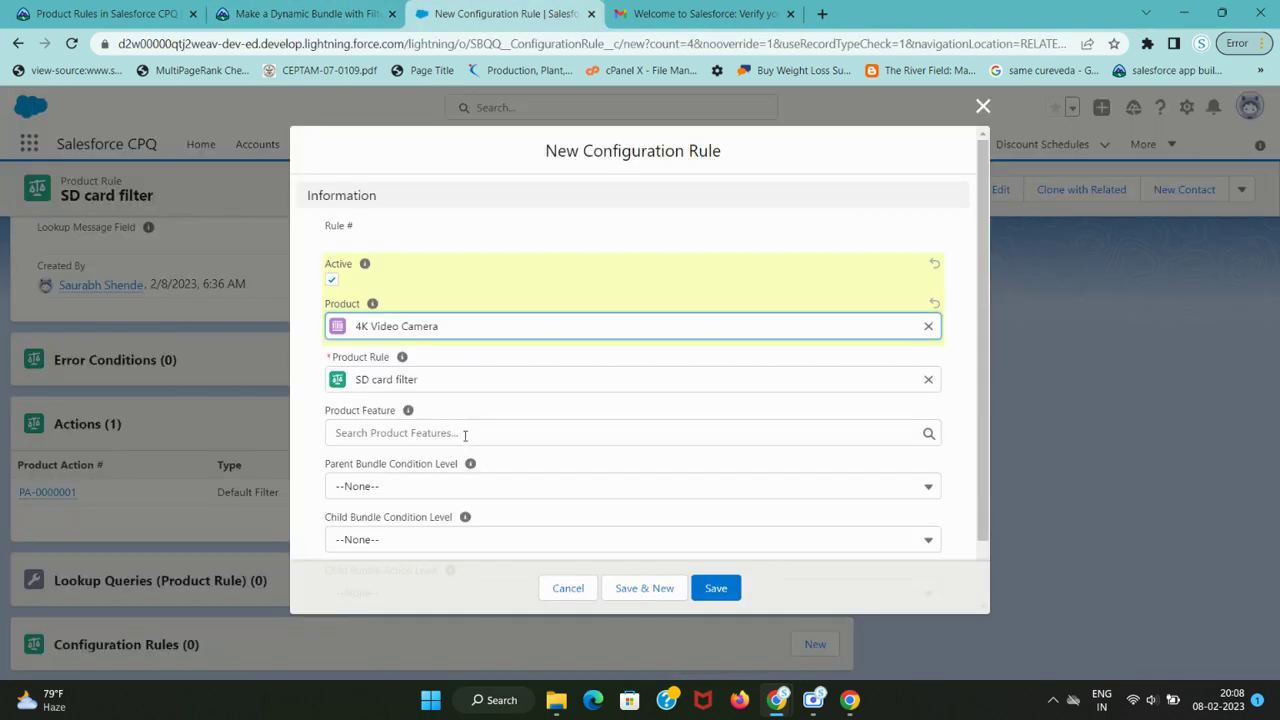
key(ctrl+shift+Tab)
key(ctrl+Tab)
click(397, 432)
key(ctrl+v)
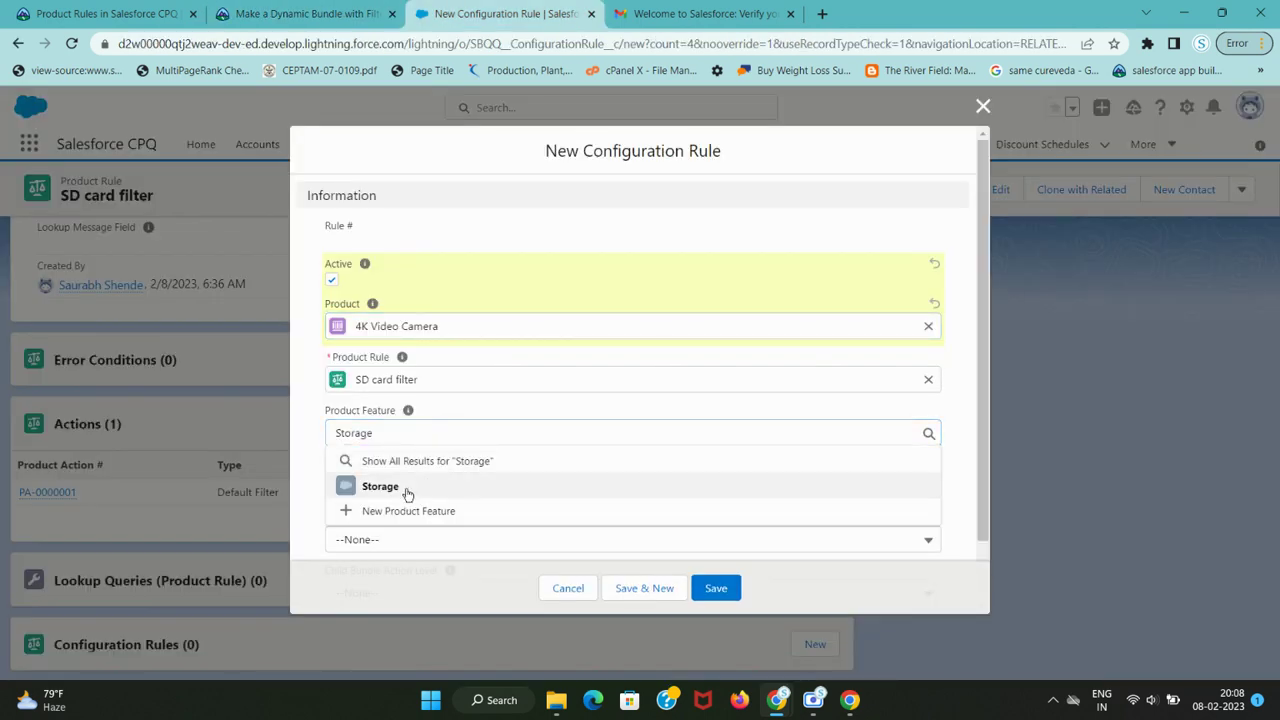
click(406, 492)
click(713, 588)
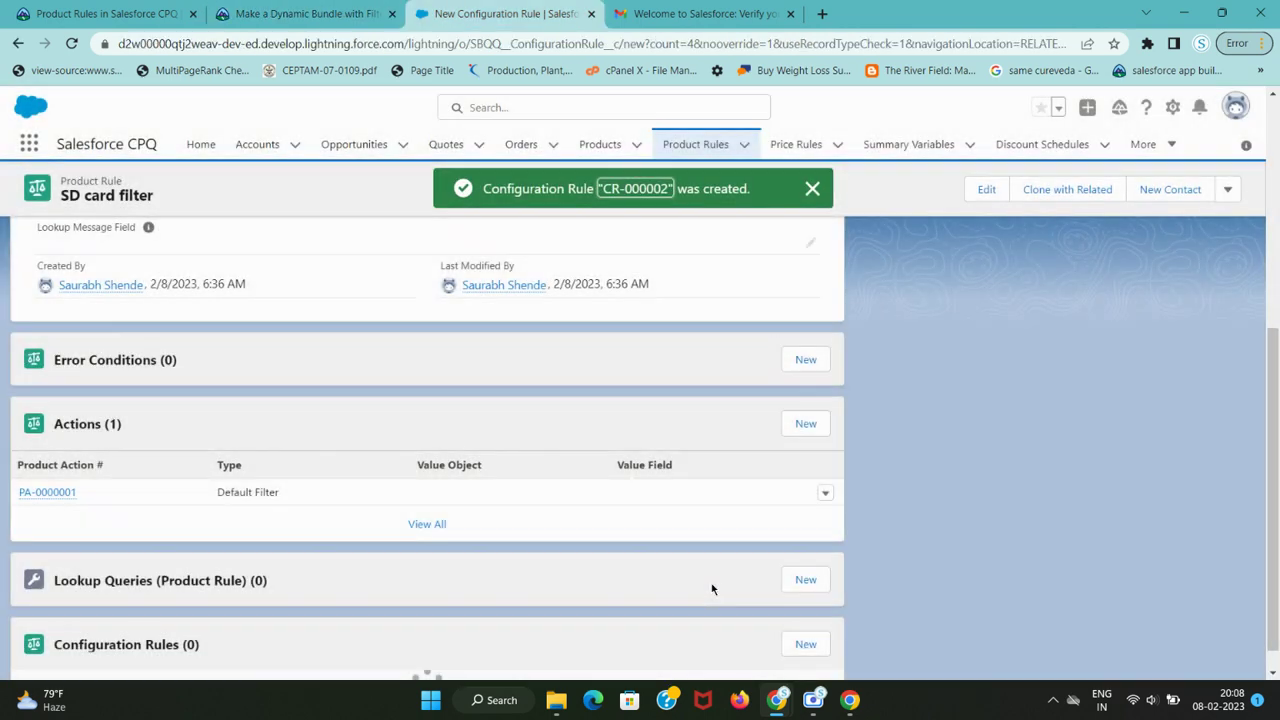
Return to the Trailhead challenge page and submit the challenge for checking to earn the 500 points
click(328, 8)
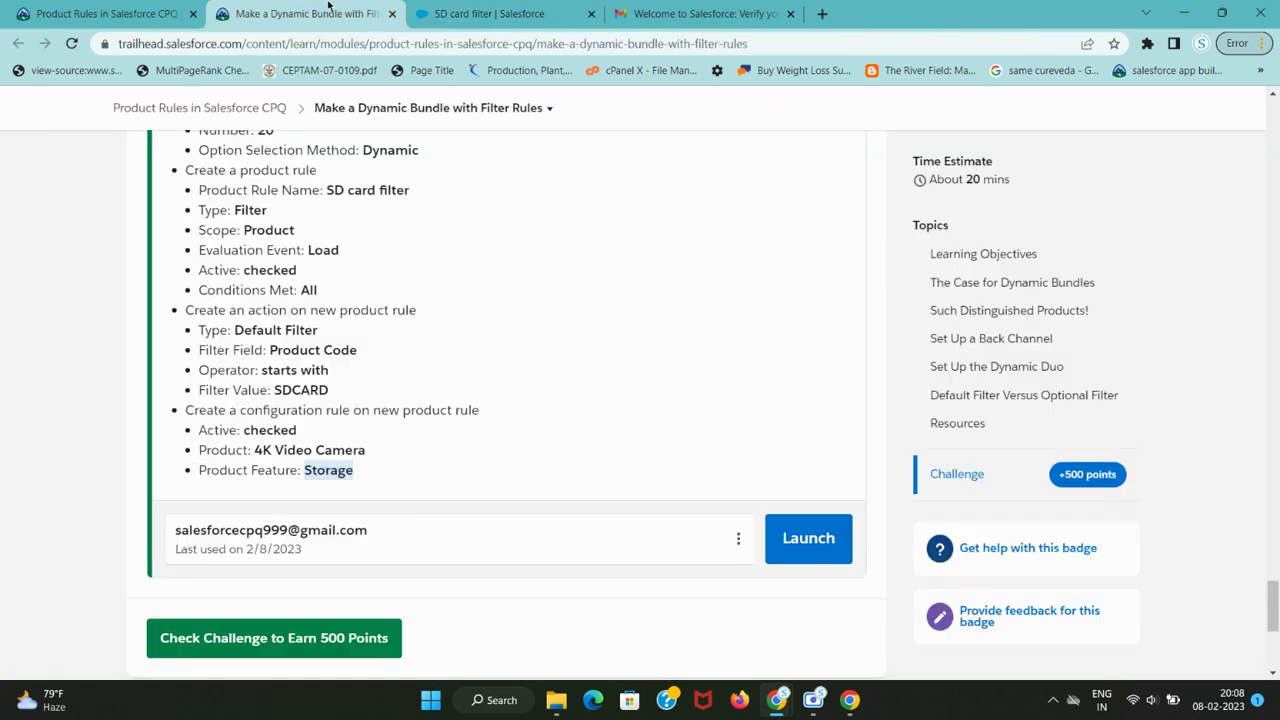
scroll(280, 497, down, 1)
click(261, 558)
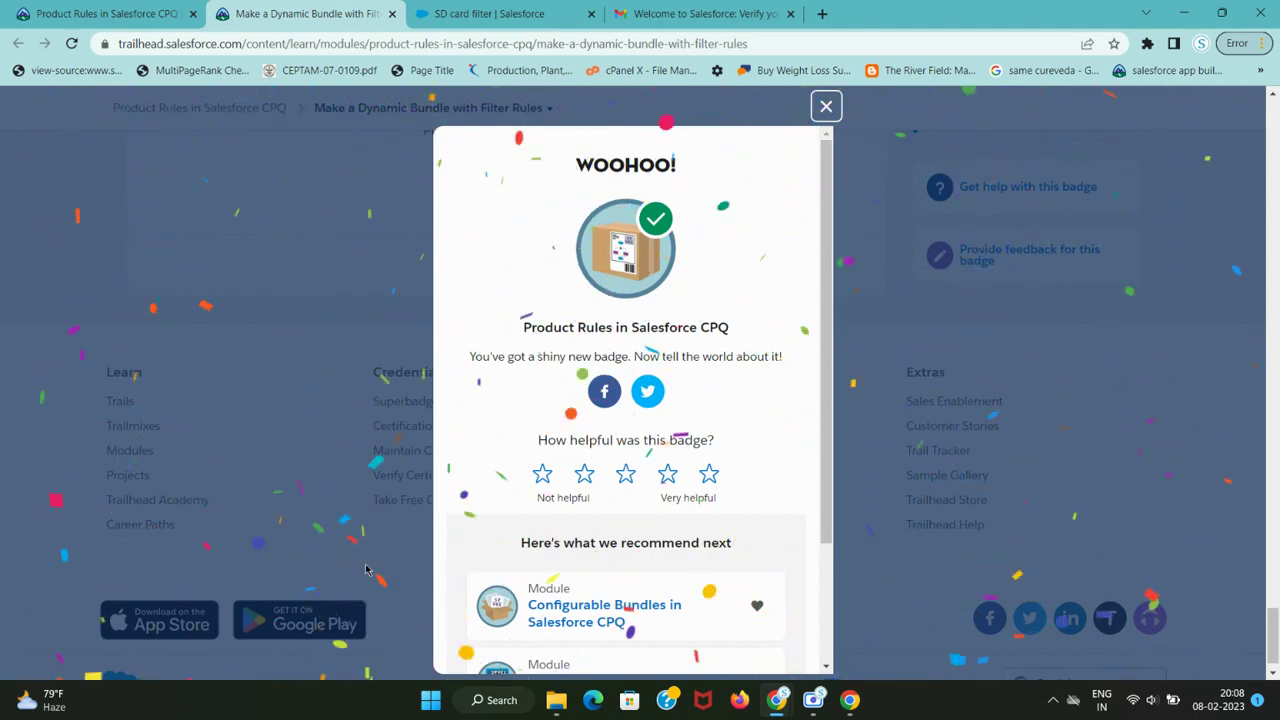
click(814, 699)
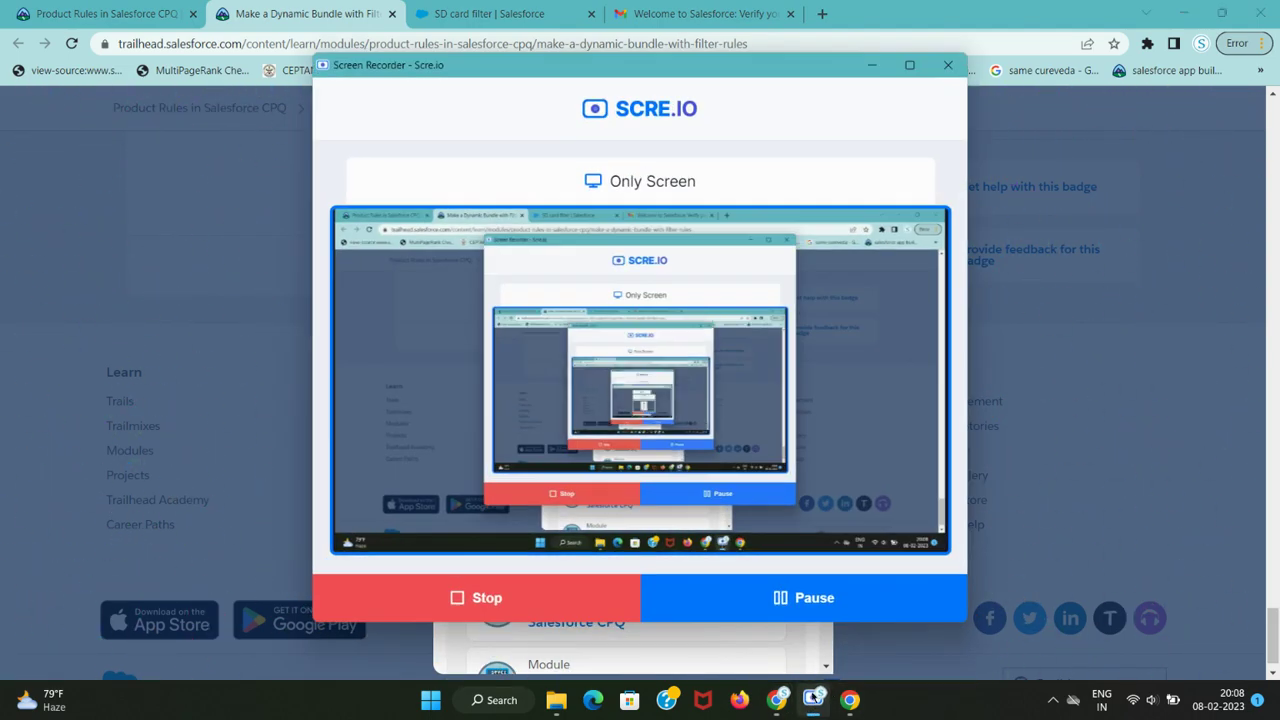